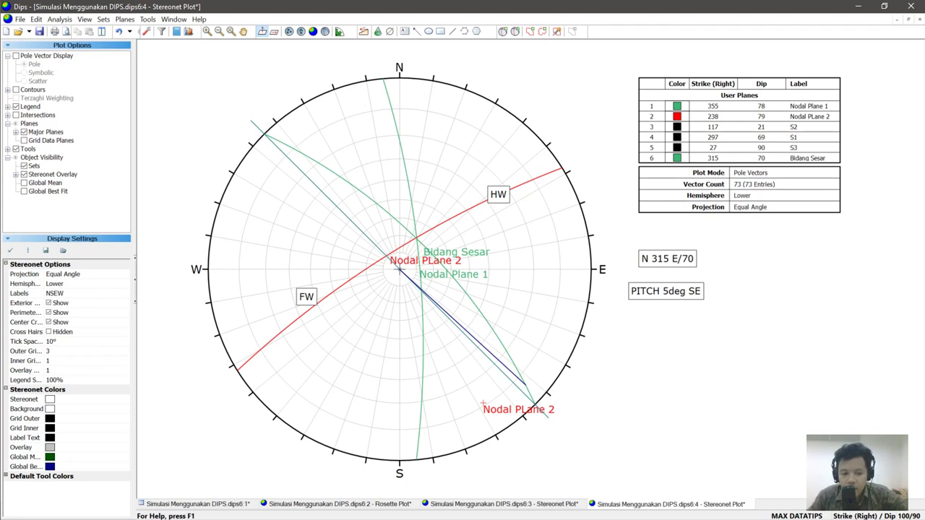
Step: Switch to Win_Tensor and view its program, contact and licence information
{"action": "key", "text": "alt+Tab"}
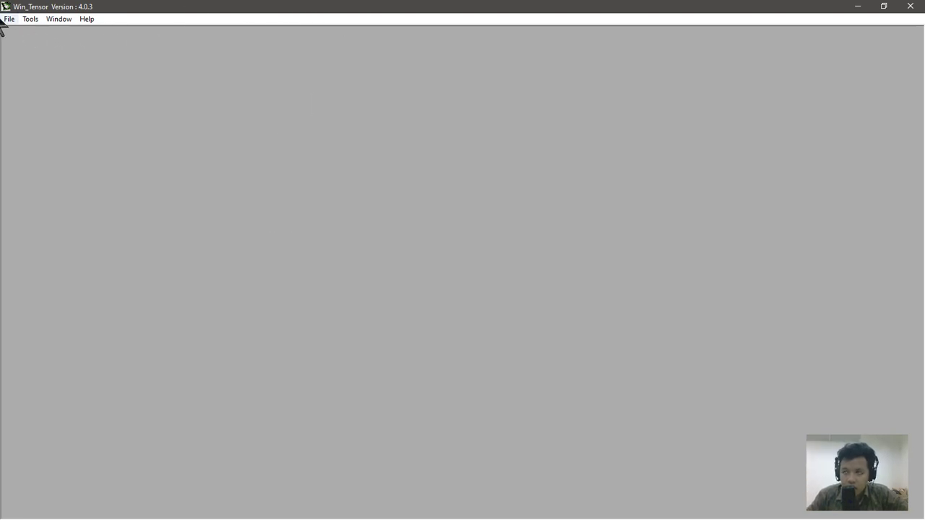
{"action": "left_click", "coordinate": [85, 20]}
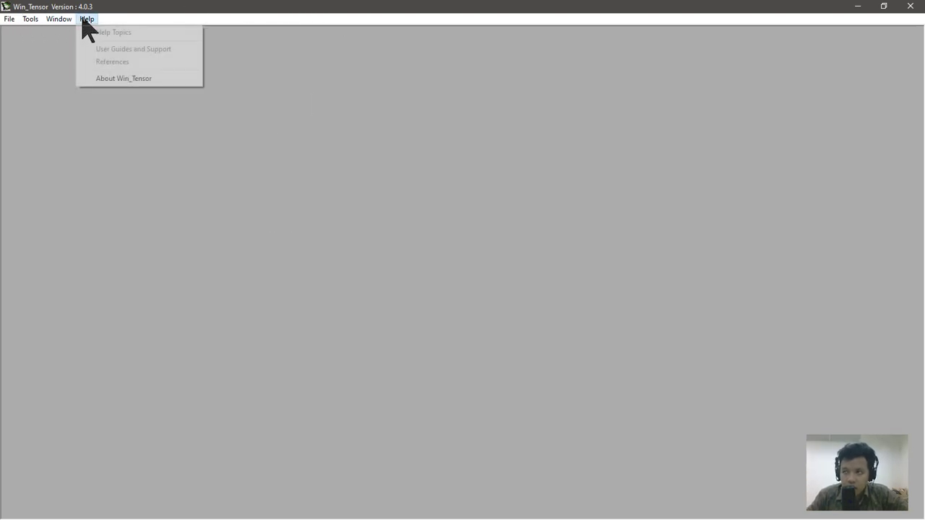
{"action": "left_click", "coordinate": [136, 78]}
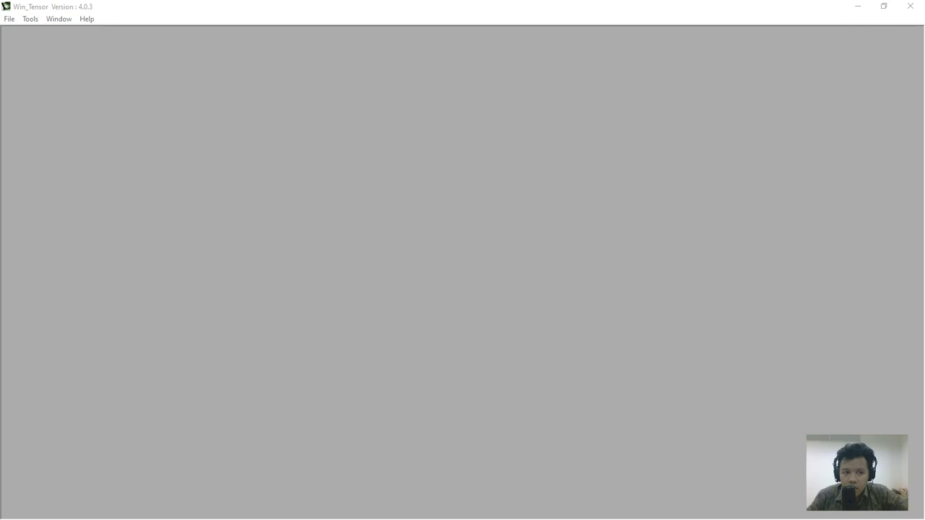
{"action": "left_click_drag", "start_coordinate": [329, 58], "coordinate": [315, 103]}
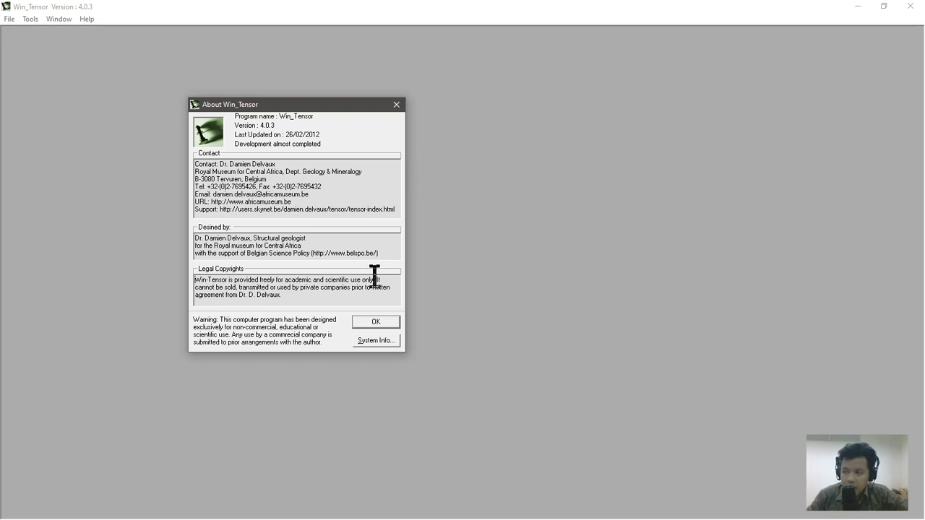
{"action": "left_click", "coordinate": [380, 322]}
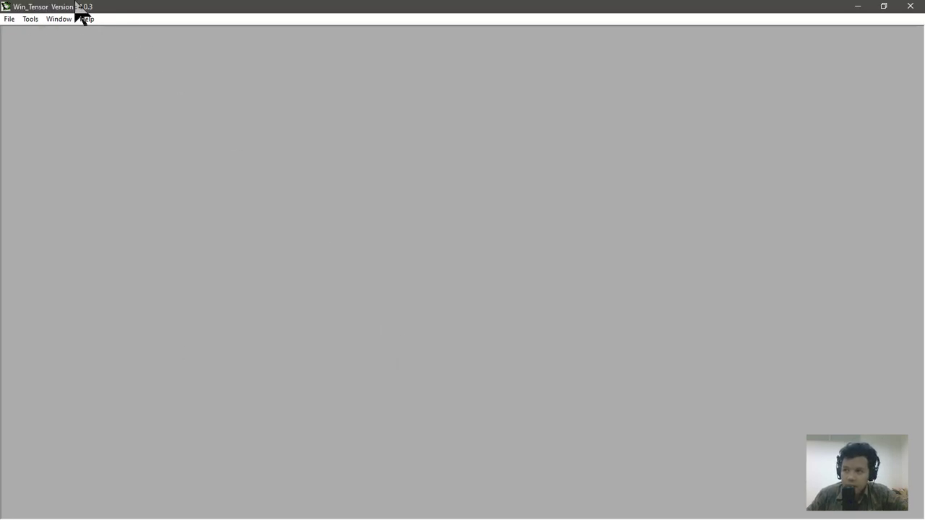
Step: Create a new data worksheet and maximize it within the program window
{"action": "left_click", "coordinate": [10, 19]}
{"action": "left_click", "coordinate": [30, 18]}
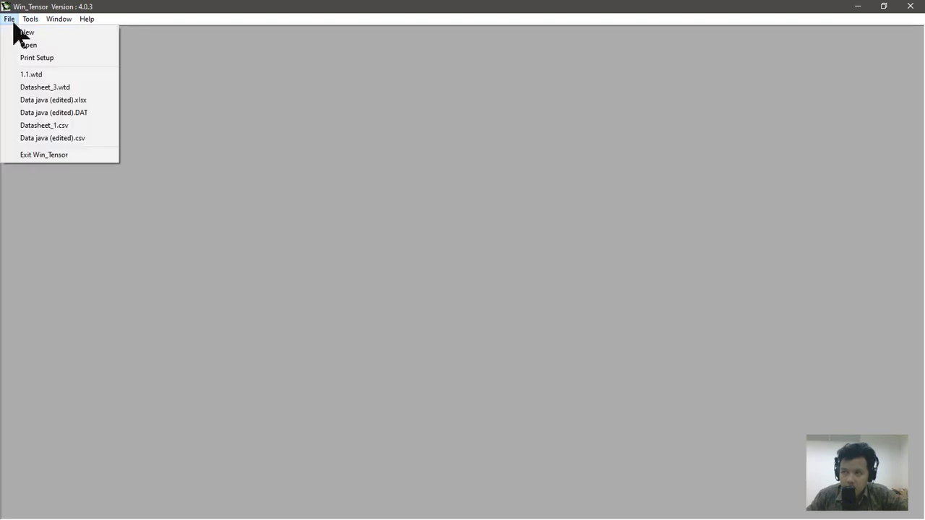
{"action": "left_click", "coordinate": [21, 33]}
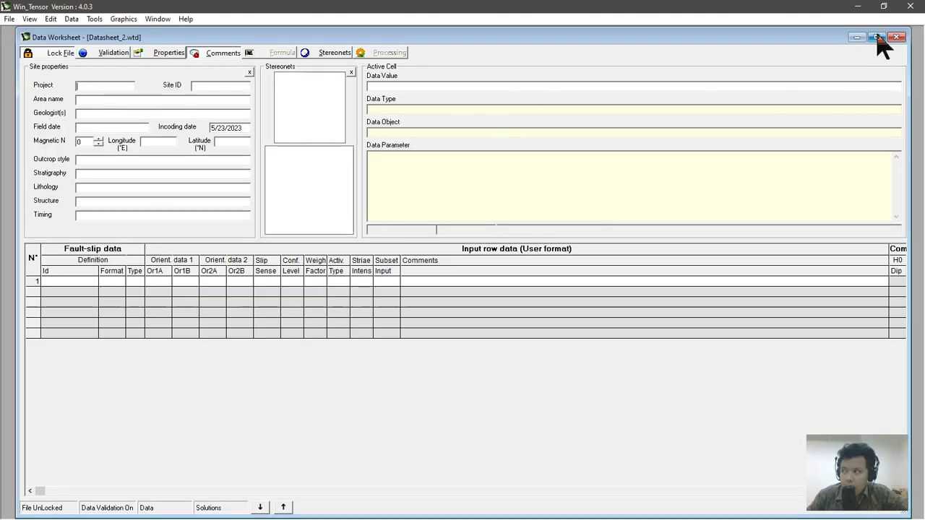
{"action": "left_click", "coordinate": [876, 37]}
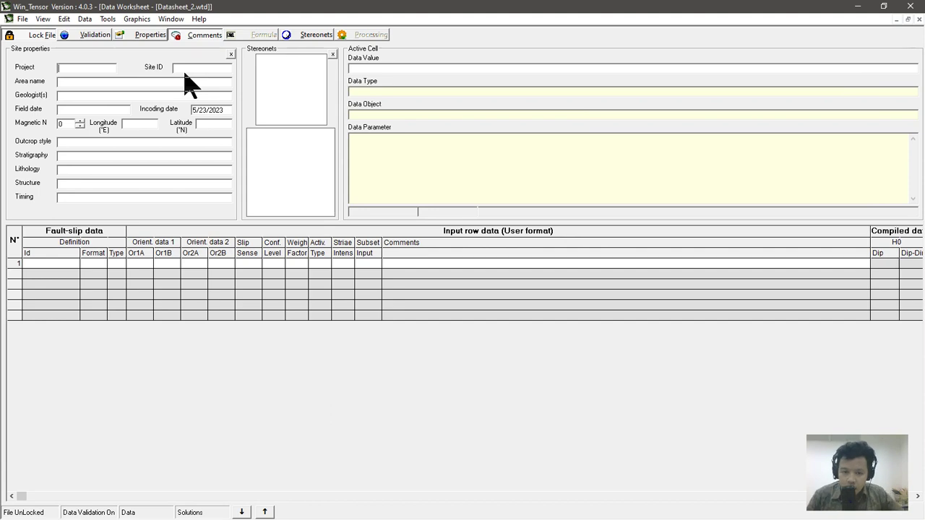
Step: Set the site's project to RIM-Ekspedisi and its site ID to RNH-01
{"action": "type", "text": "RIM-E"}
{"action": "type", "text": "kspl"}
{"action": "type", "text": "edisi"}
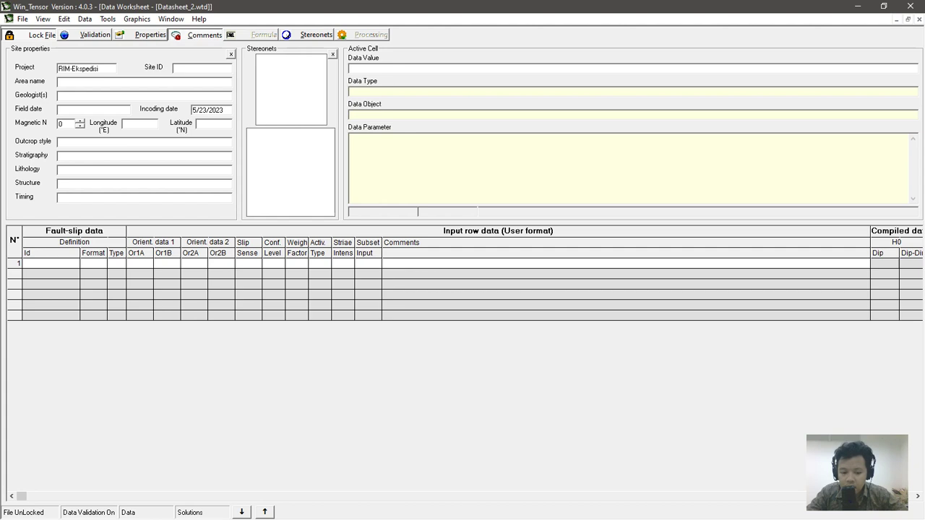
{"action": "type", "text": "RNH-01"}
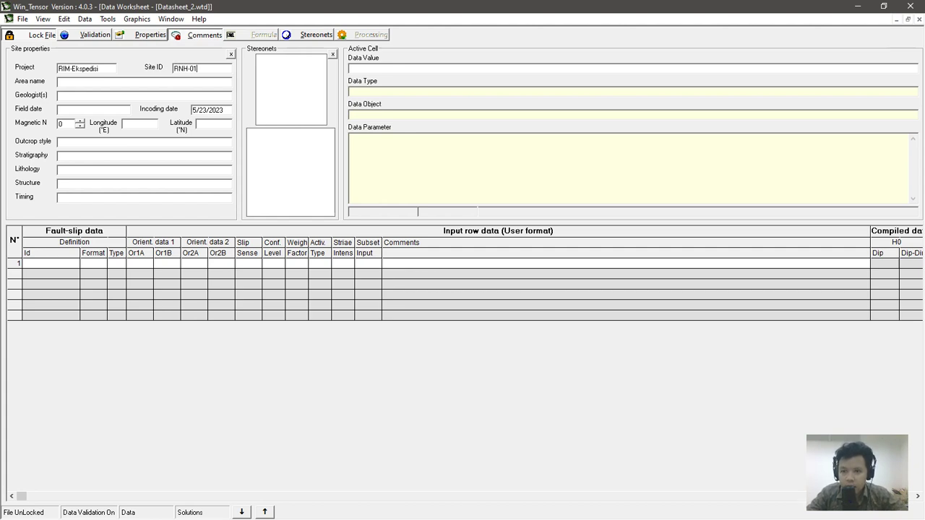
Step: Fill in the area name Gunungkasih, the geologist's name and the field date 4/1/2023 in the site properties
{"action": "left_click", "coordinate": [144, 81]}
{"action": "type", "text": "Gunungkasih"}
{"action": "left_click", "coordinate": [145, 95]}
{"action": "type", "text": "Rezki"}
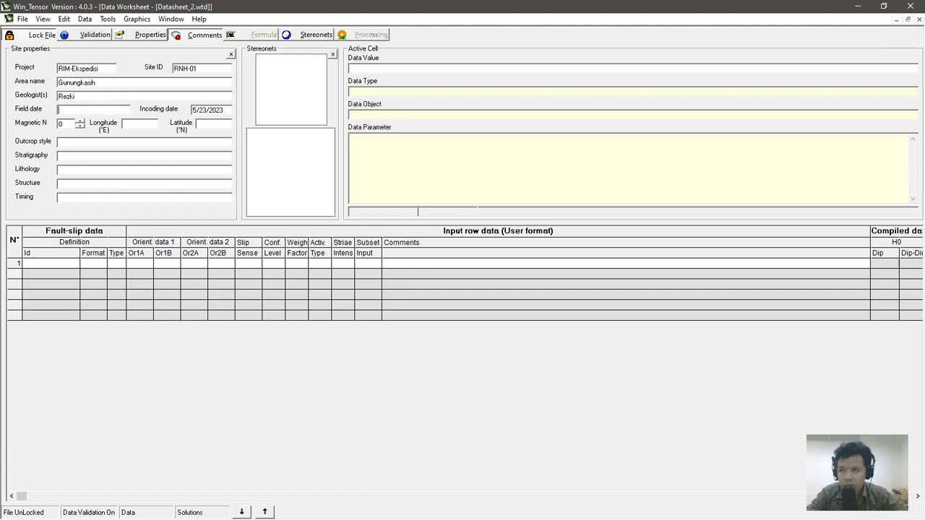
{"action": "type", "text": "4/1/2023"}
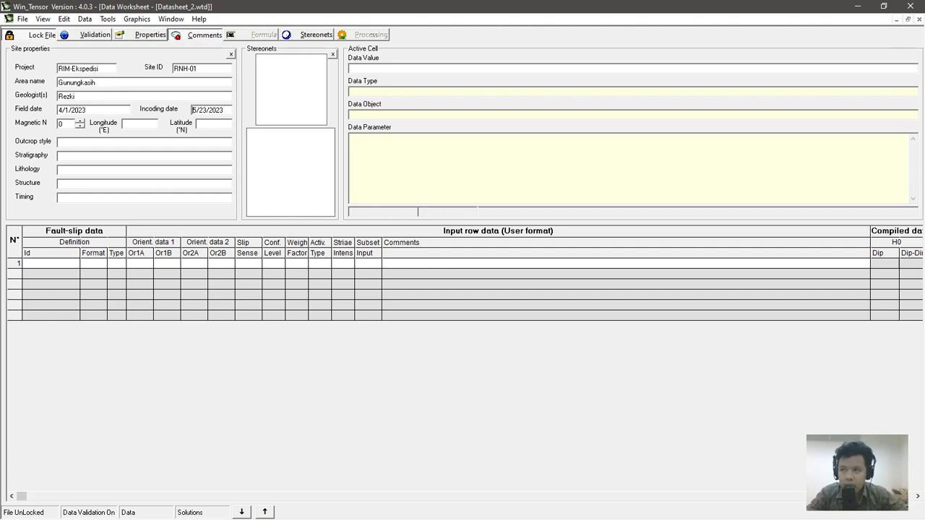
{"action": "key", "text": "Tab"}
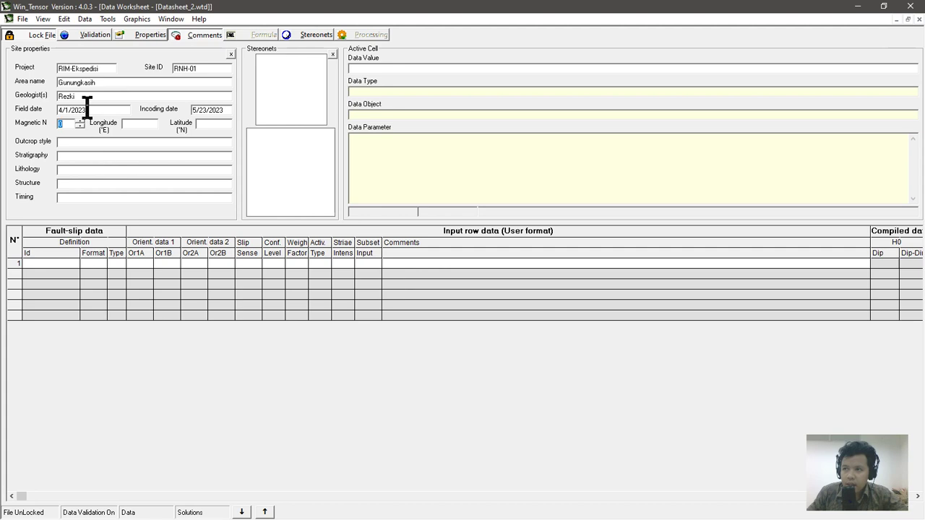
{"action": "left_click", "coordinate": [79, 121]}
{"action": "left_click", "coordinate": [80, 126]}
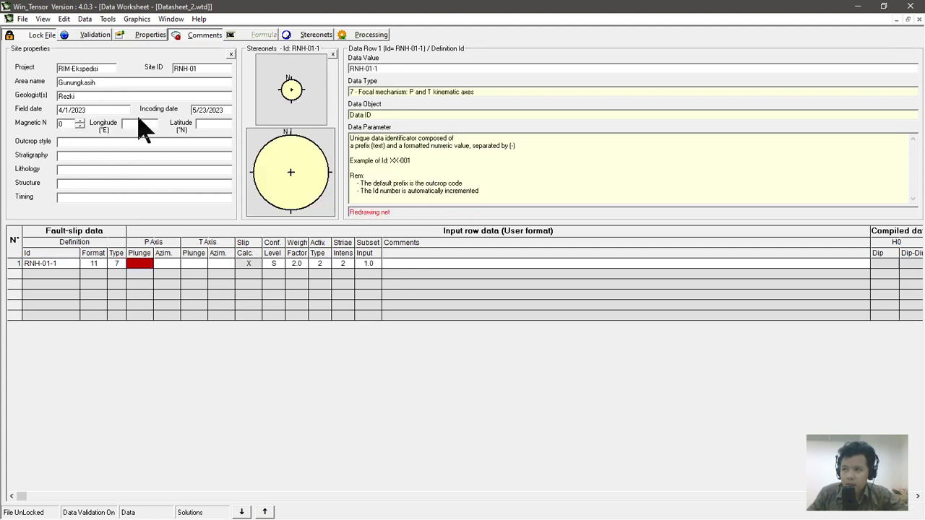
Step: Examine the format code descriptions for the first fault-slip data row
{"action": "left_click", "coordinate": [70, 155]}
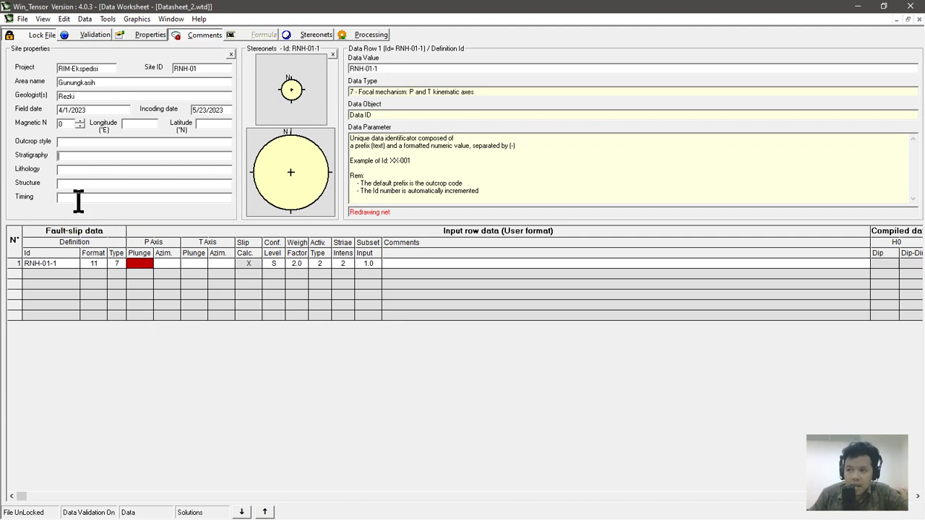
{"action": "left_click", "coordinate": [104, 370]}
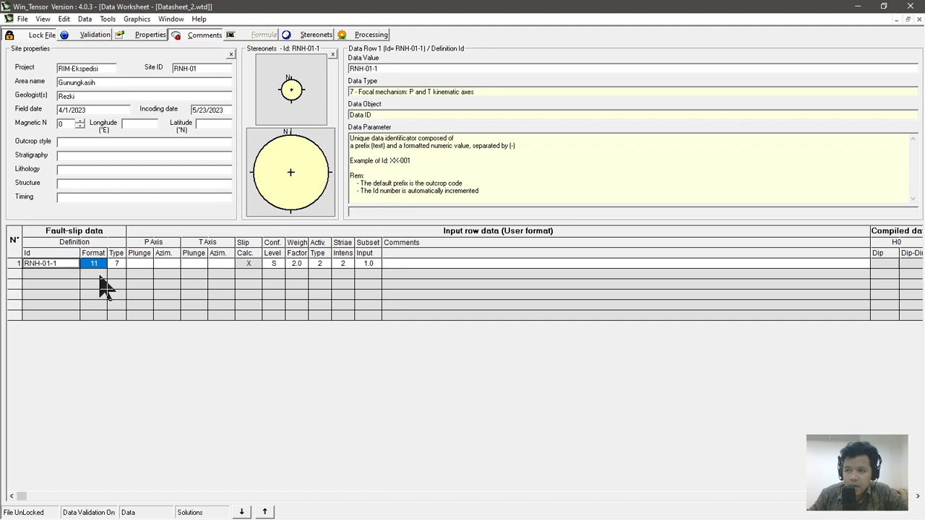
{"action": "left_click", "coordinate": [147, 265]}
{"action": "left_click", "coordinate": [94, 263]}
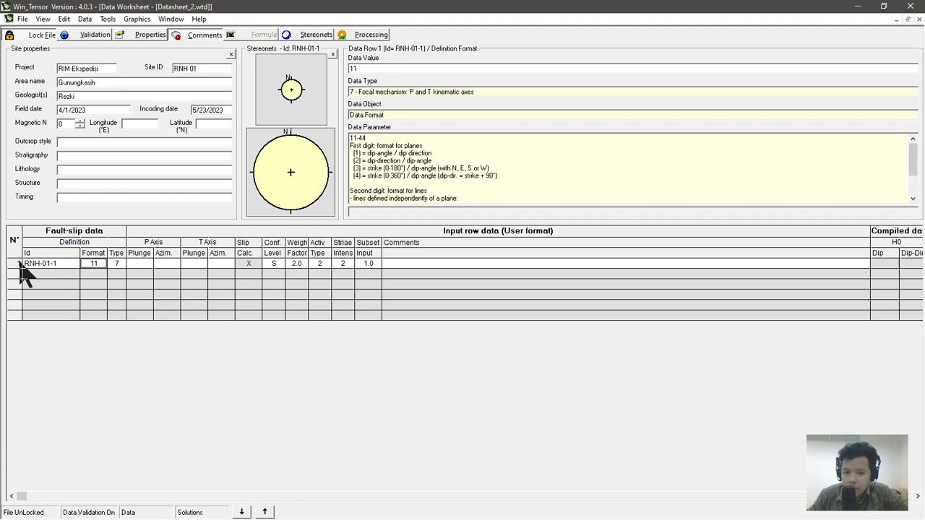
{"action": "left_click", "coordinate": [112, 267]}
{"action": "left_click", "coordinate": [120, 264]}
{"action": "left_click", "coordinate": [99, 265]}
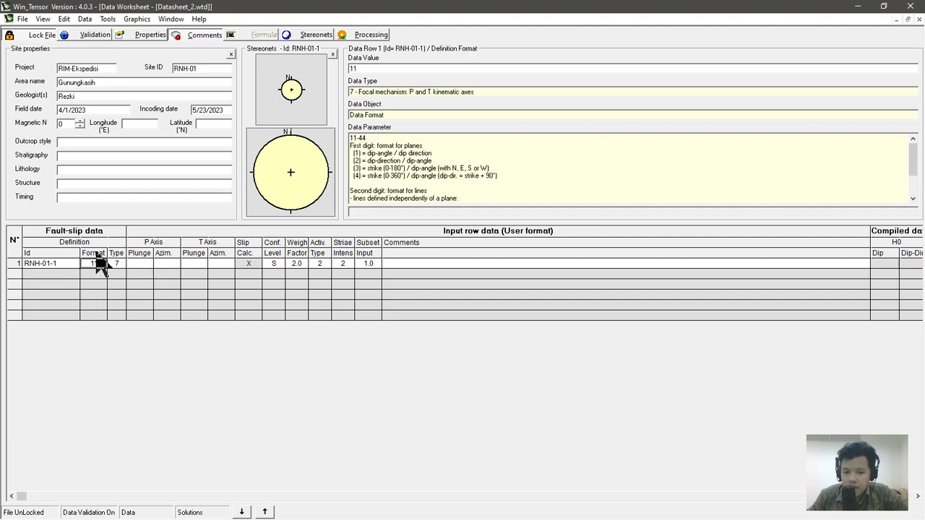
Step: Check the available data types and set the first row's type to 2, two conjugated shear planes
{"action": "left_click", "coordinate": [118, 266]}
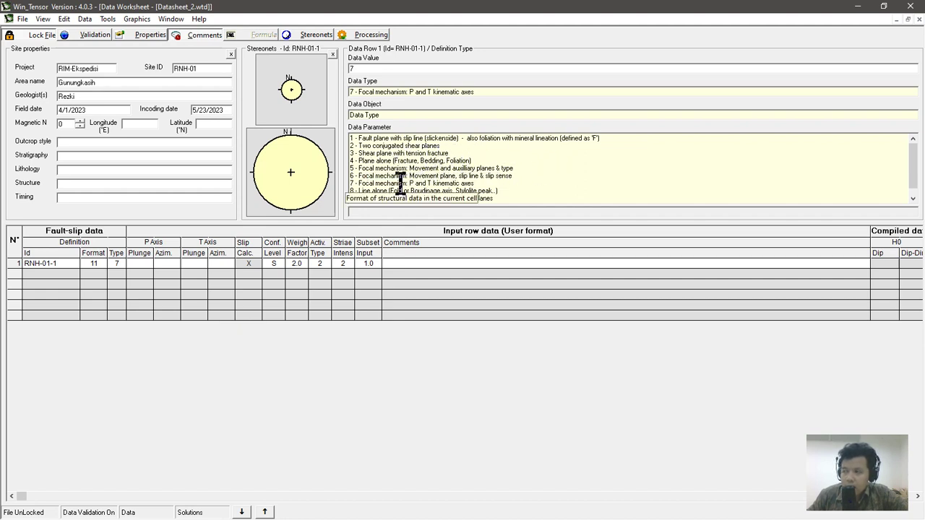
{"action": "left_click", "coordinate": [547, 182]}
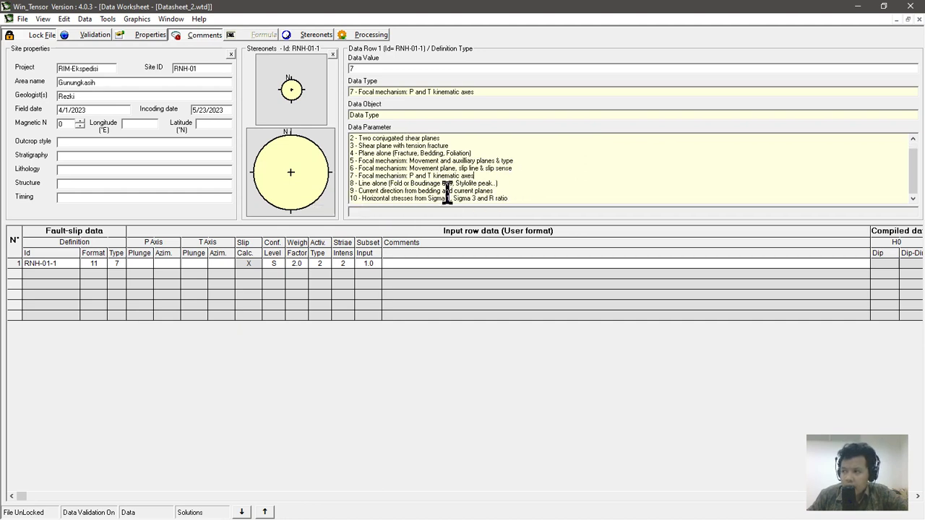
{"action": "scroll", "coordinate": [509, 189], "scroll_direction": "down", "scroll_amount": 1}
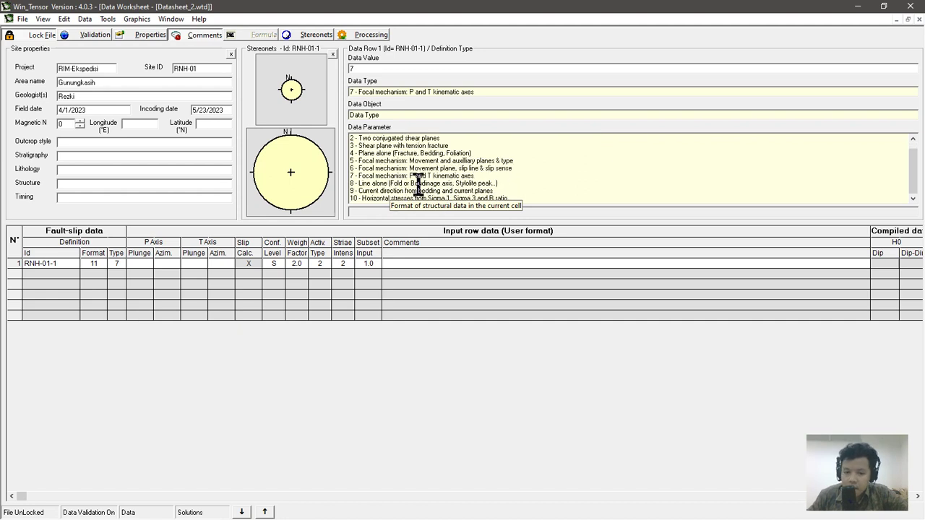
{"action": "scroll", "coordinate": [402, 170], "scroll_direction": "up", "scroll_amount": 1}
{"action": "scroll", "coordinate": [401, 168], "scroll_direction": "down", "scroll_amount": 1}
{"action": "scroll", "coordinate": [401, 168], "scroll_direction": "up", "scroll_amount": 1}
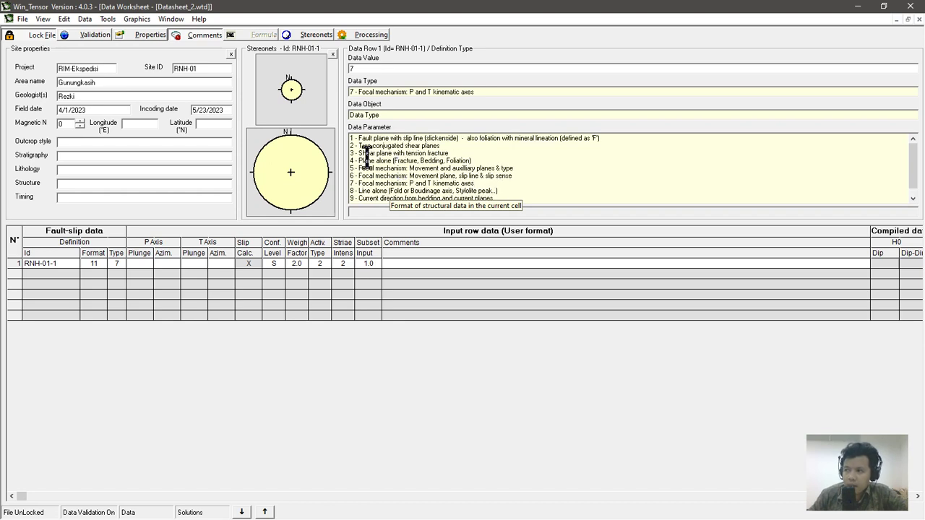
{"action": "left_click_drag", "start_coordinate": [439, 141], "coordinate": [359, 147]}
{"action": "left_click", "coordinate": [451, 144]}
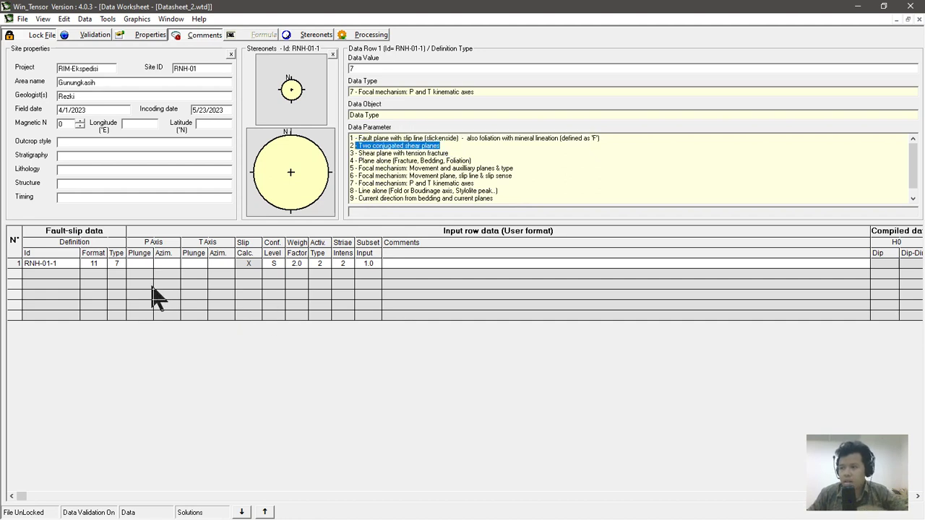
{"action": "left_click", "coordinate": [118, 265]}
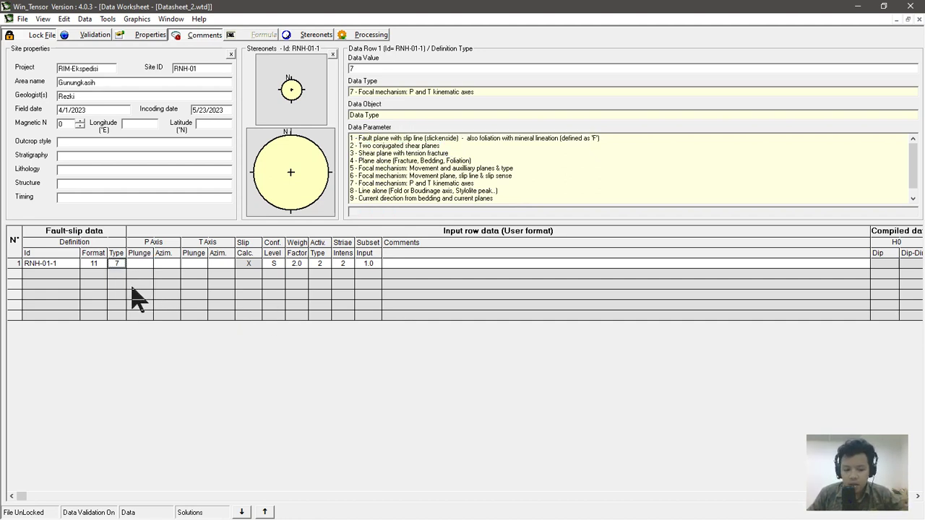
{"action": "key", "text": "Return"}
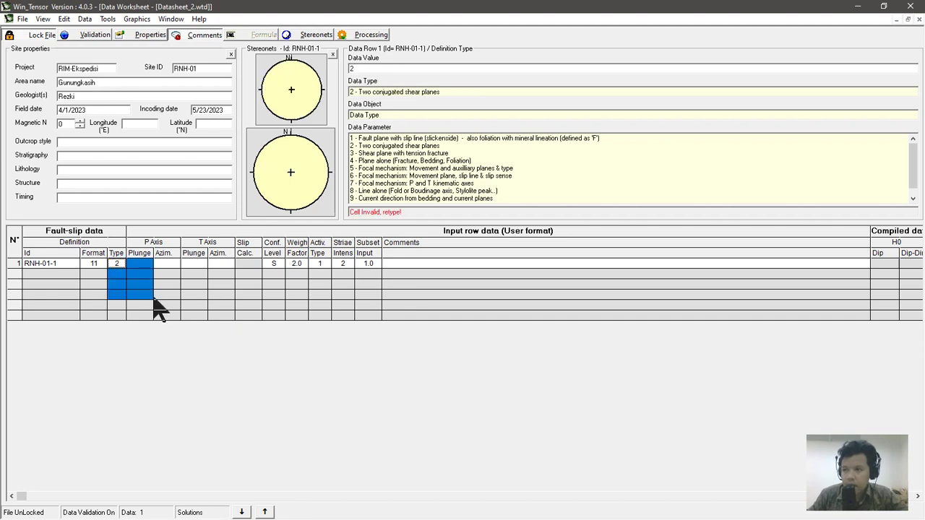
Step: Set the first row's format to 43, combining strike (0-360°)/dip-angle for planes with pitch for lines
{"action": "left_click", "coordinate": [93, 265]}
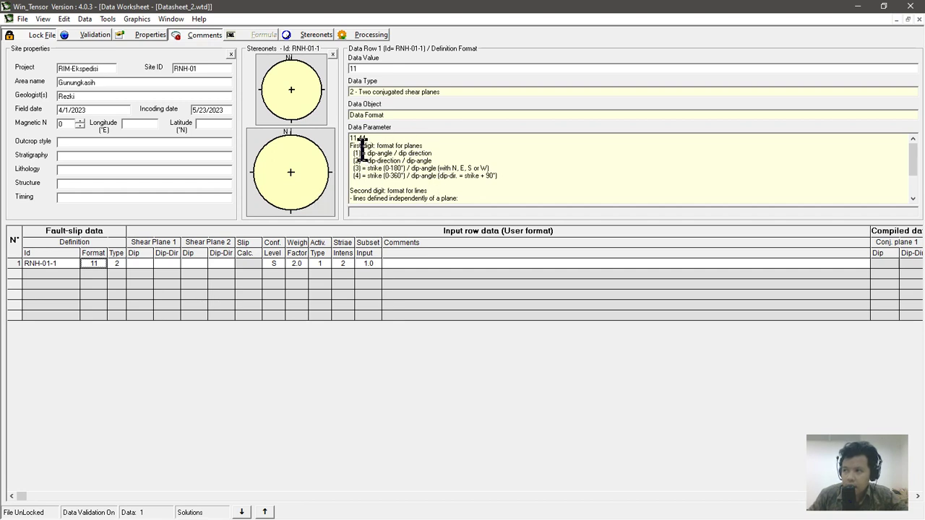
{"action": "left_click", "coordinate": [456, 149]}
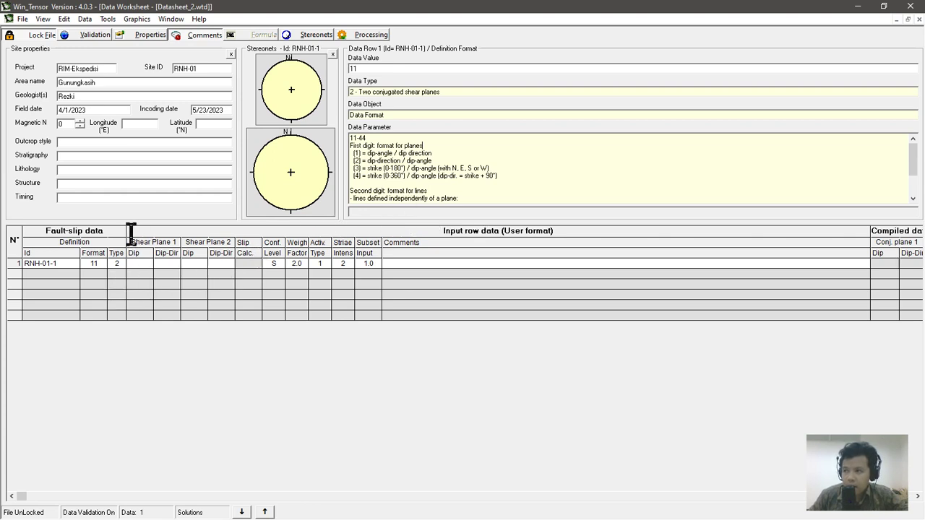
{"action": "scroll", "coordinate": [442, 176], "scroll_direction": "down", "scroll_amount": 2}
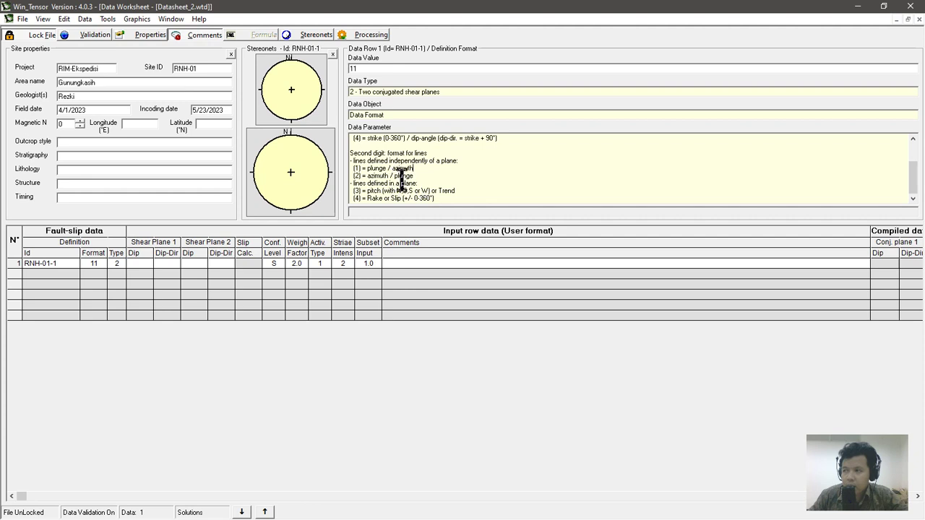
{"action": "scroll", "coordinate": [398, 176], "scroll_direction": "up", "scroll_amount": 3}
{"action": "left_click", "coordinate": [114, 265]}
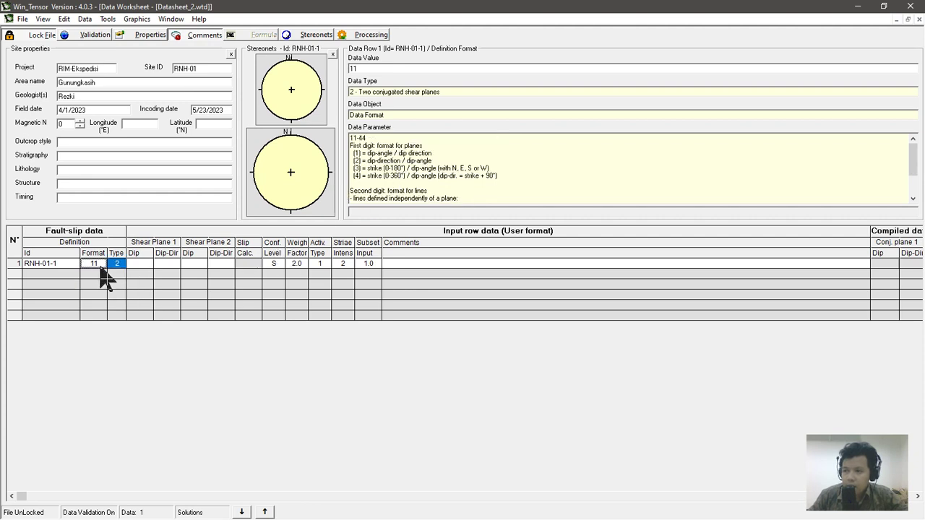
{"action": "type", "text": "4"}
{"action": "scroll", "coordinate": [408, 180], "scroll_direction": "down", "scroll_amount": 2}
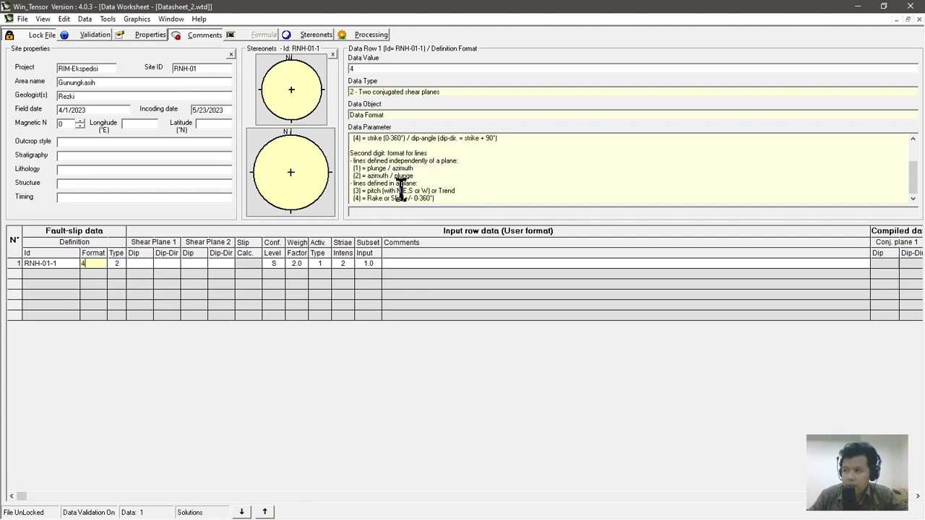
{"action": "type", "text": "3"}
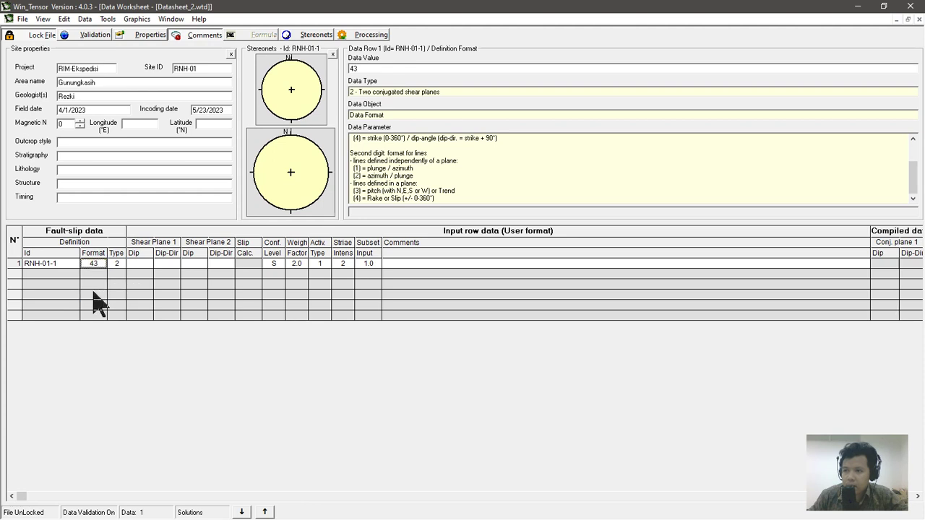
Step: Look up Nodal Plane 1 in the Dips stereonet and enter strike 355 and dip 78 for Shear Plane 1
{"action": "left_click", "coordinate": [141, 263]}
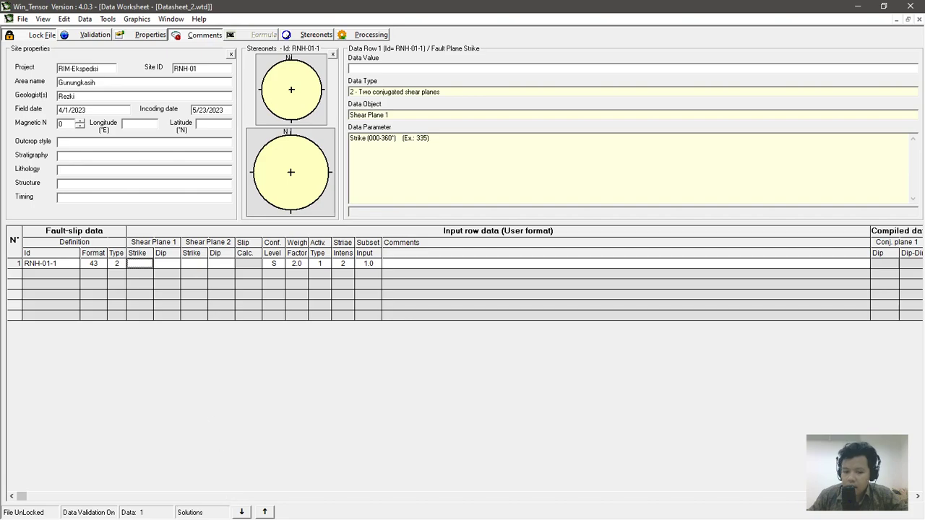
{"action": "key", "text": "alt+Tab"}
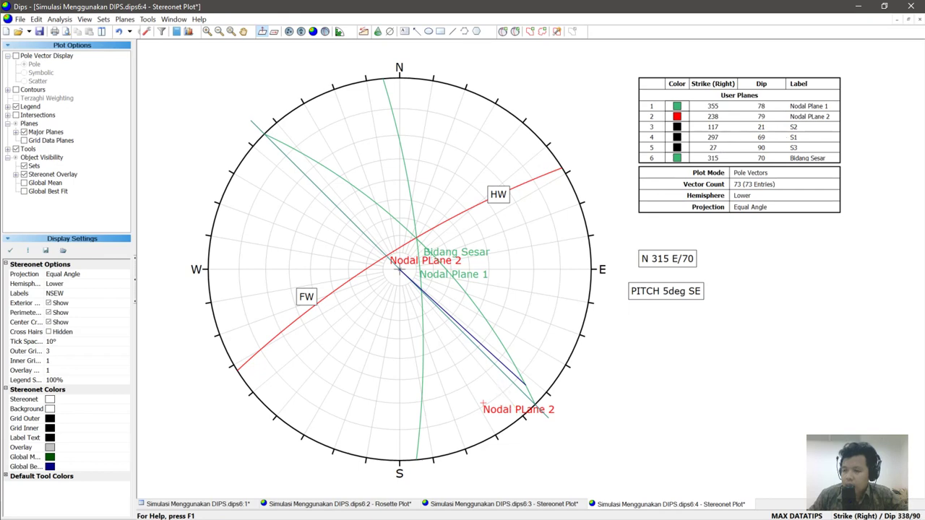
{"action": "key", "text": "alt+Tab"}
{"action": "left_click", "coordinate": [143, 265]}
{"action": "type", "text": "355"}
{"action": "left_click", "coordinate": [166, 265]}
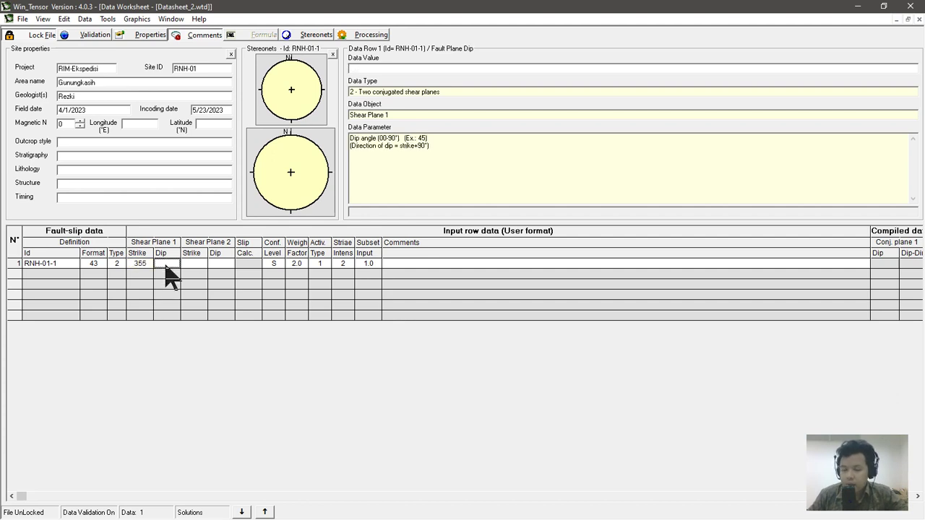
{"action": "type", "text": "78"}
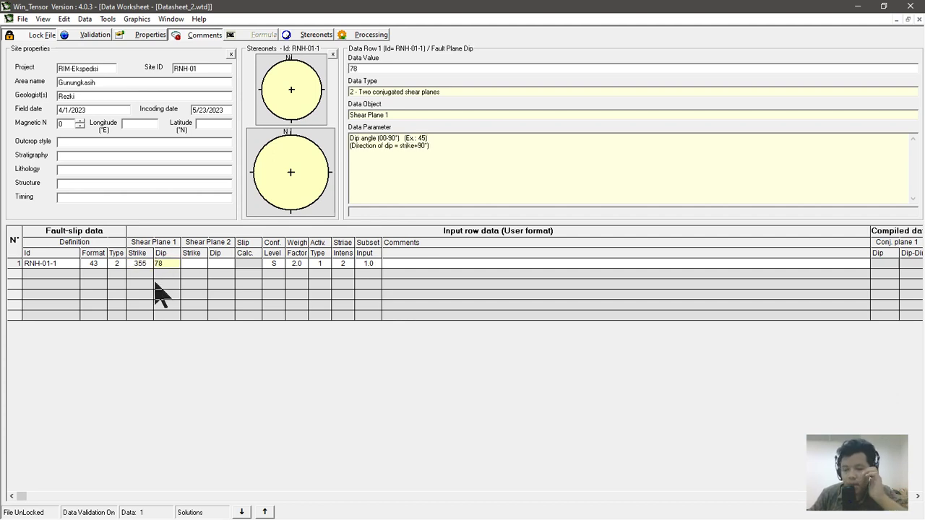
Step: Try format 33 on the first data row and inspect its Shear Plane 1 strike and dip-plus-direction fields
{"action": "key", "text": "Return"}
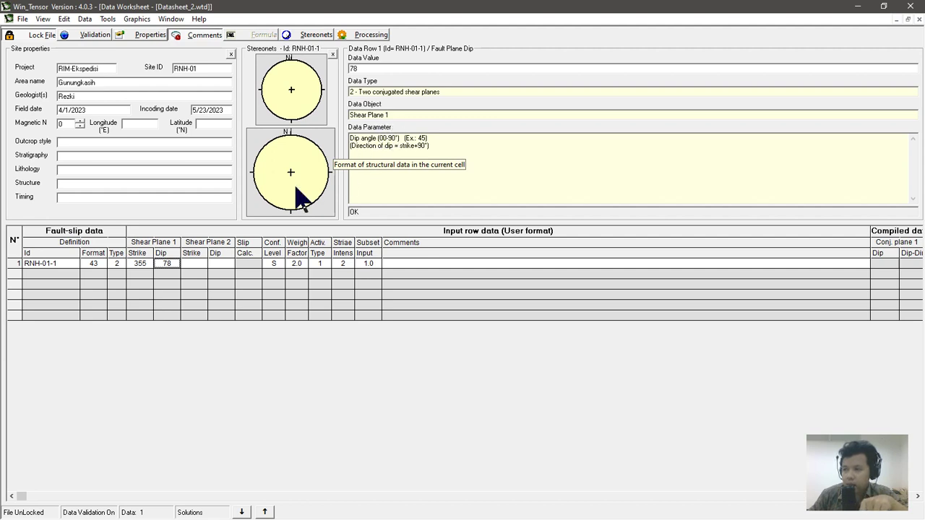
{"action": "left_click", "coordinate": [150, 263]}
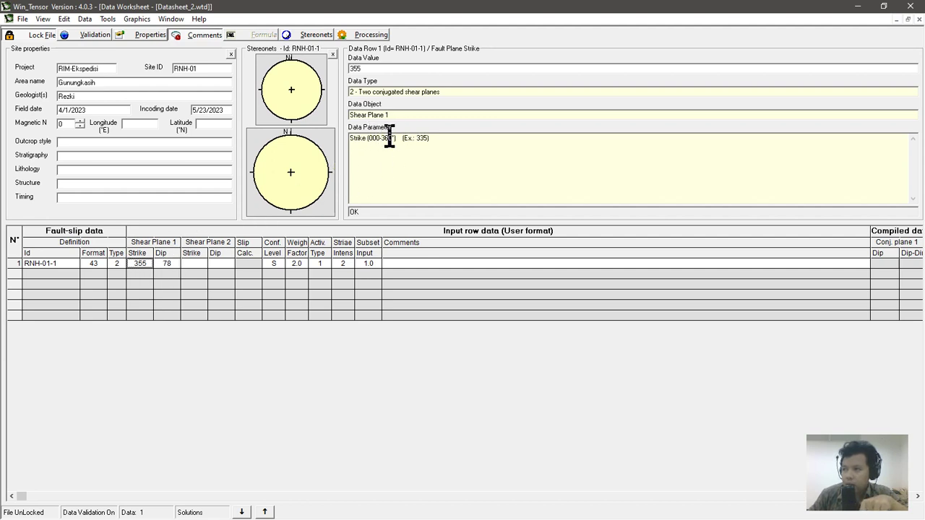
{"action": "left_click", "coordinate": [99, 266]}
{"action": "type", "text": "33"}
{"action": "left_click_drag", "start_coordinate": [108, 299], "coordinate": [167, 278]}
{"action": "left_click", "coordinate": [168, 280]}
{"action": "left_click", "coordinate": [142, 276]}
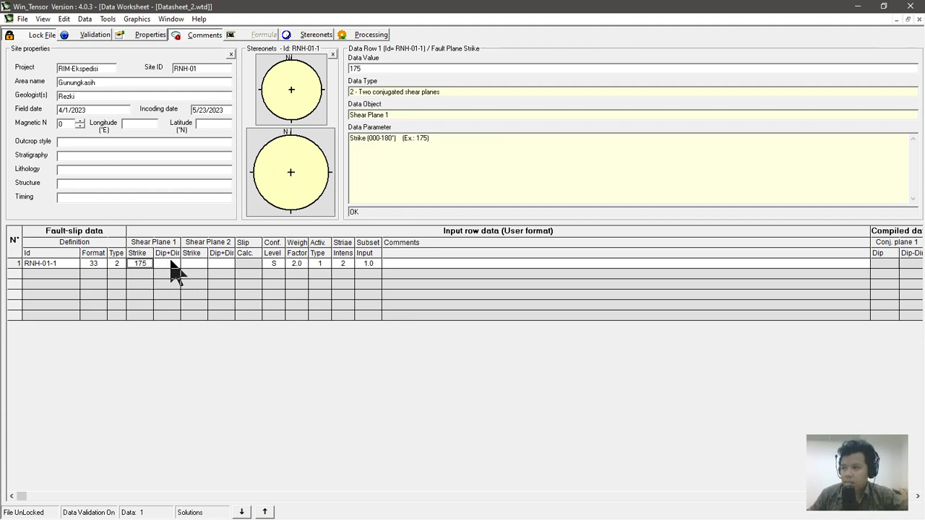
{"action": "left_click", "coordinate": [172, 266]}
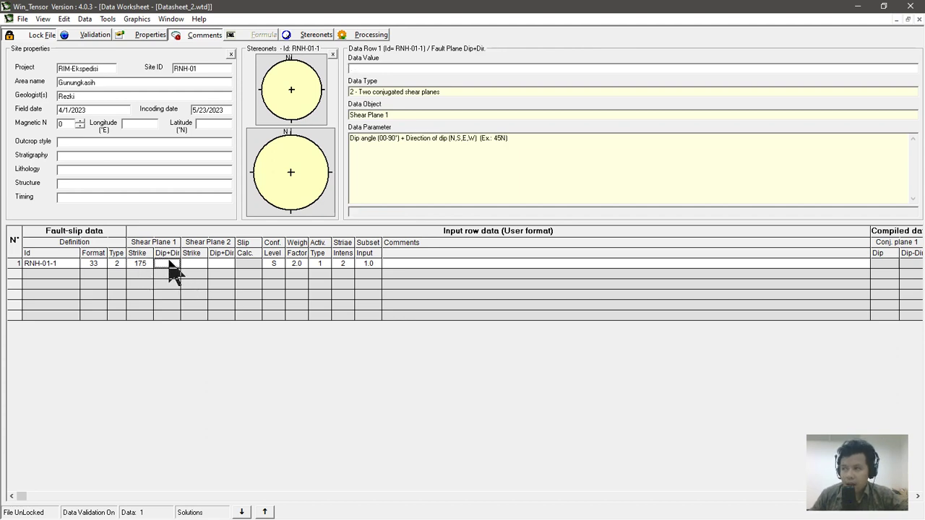
Step: Set the first row's format back to 43 and enter strike 355 and dip 78 for Shear Plane 1, checking Dips
{"action": "left_click", "coordinate": [91, 267]}
{"action": "type", "text": "43"}
{"action": "left_click_drag", "start_coordinate": [91, 267], "coordinate": [149, 272]}
{"action": "left_click", "coordinate": [145, 266]}
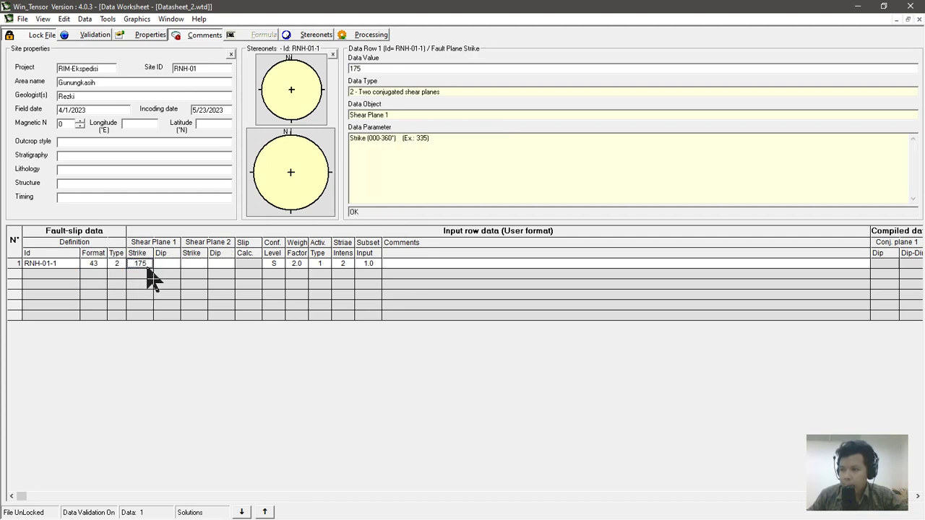
{"action": "type", "text": "355"}
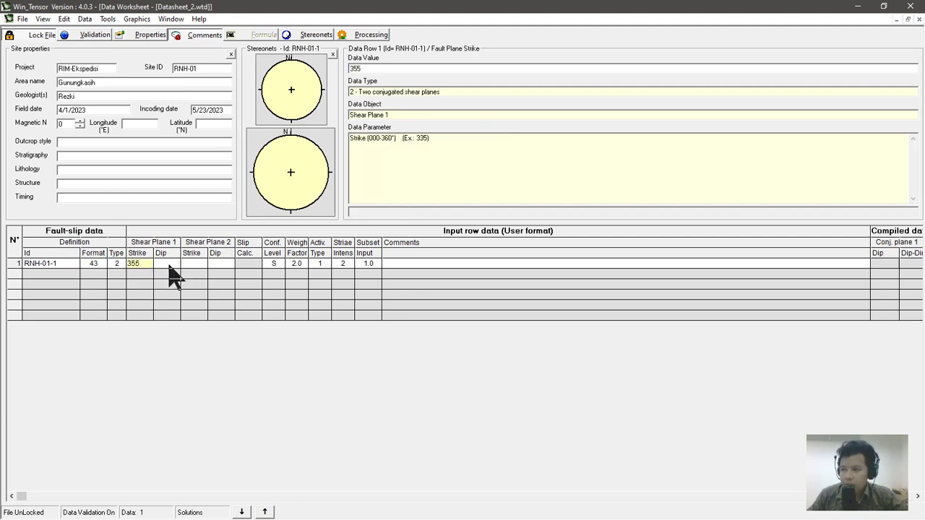
{"action": "left_click", "coordinate": [169, 265]}
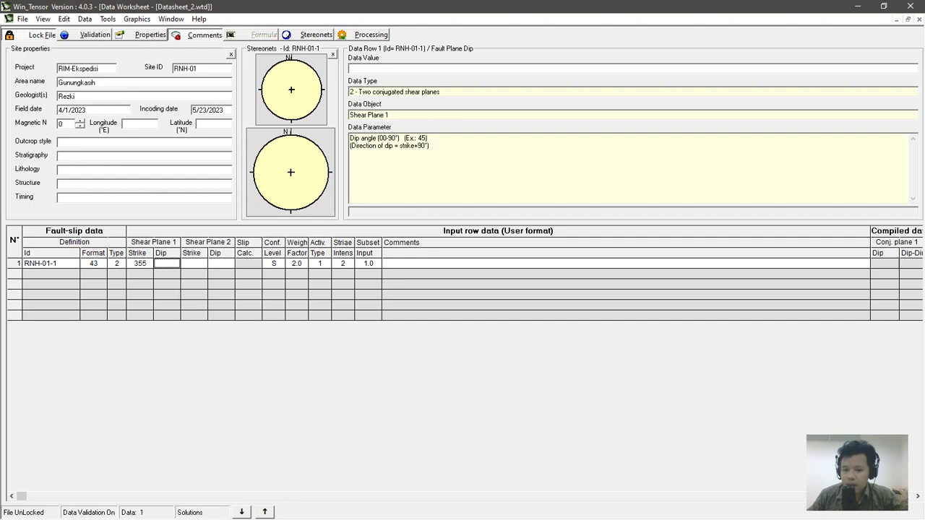
{"action": "key", "text": "alt+Tab"}
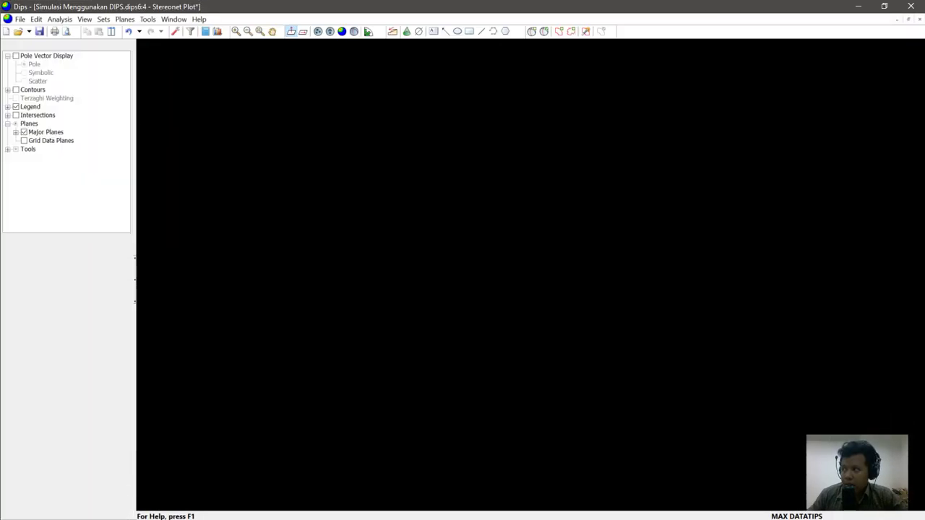
{"action": "key", "text": "alt+Tab"}
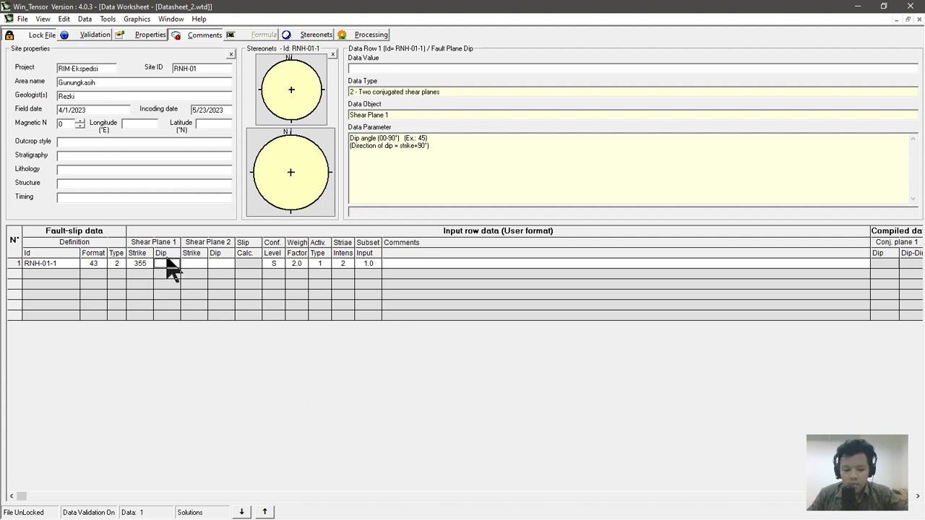
{"action": "type", "text": "78"}
Step: Look up Nodal Plane 2 in the Dips stereonet and enter strike 238 and dip 79 for Shear Plane 2
{"action": "left_click", "coordinate": [192, 264]}
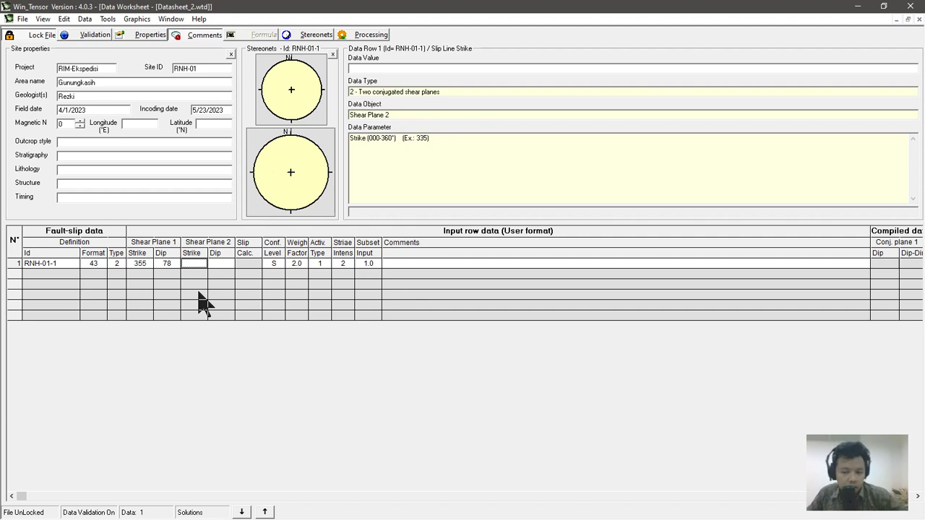
{"action": "key", "text": "alt+Tab"}
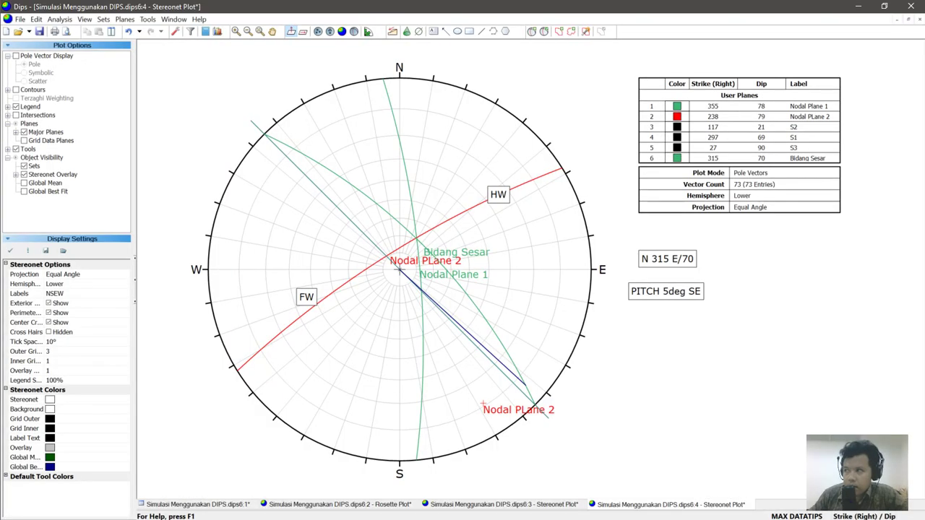
{"action": "key", "text": "alt+Tab"}
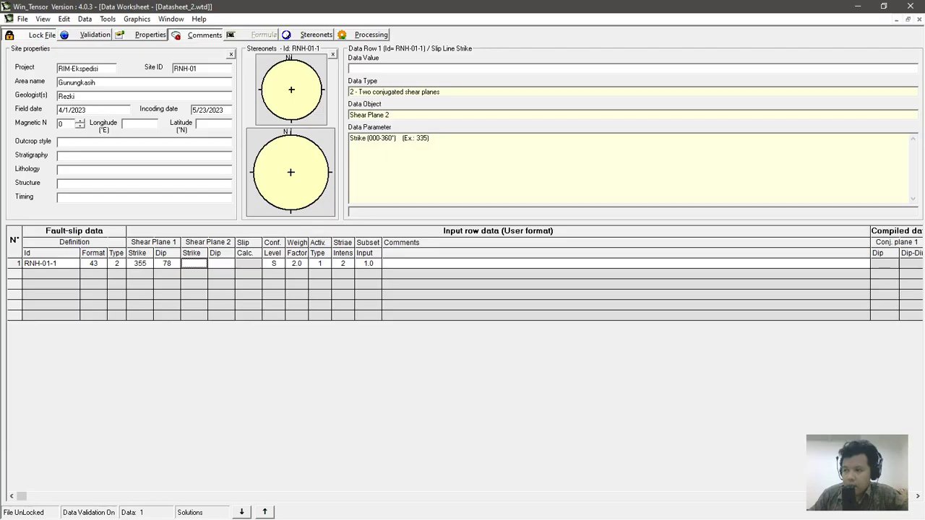
{"action": "type", "text": "23"}
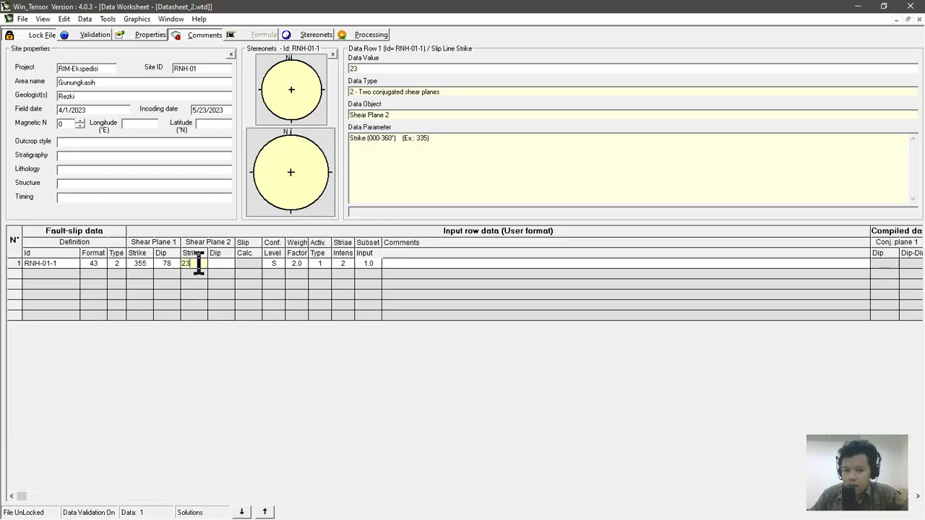
{"action": "type", "text": "8"}
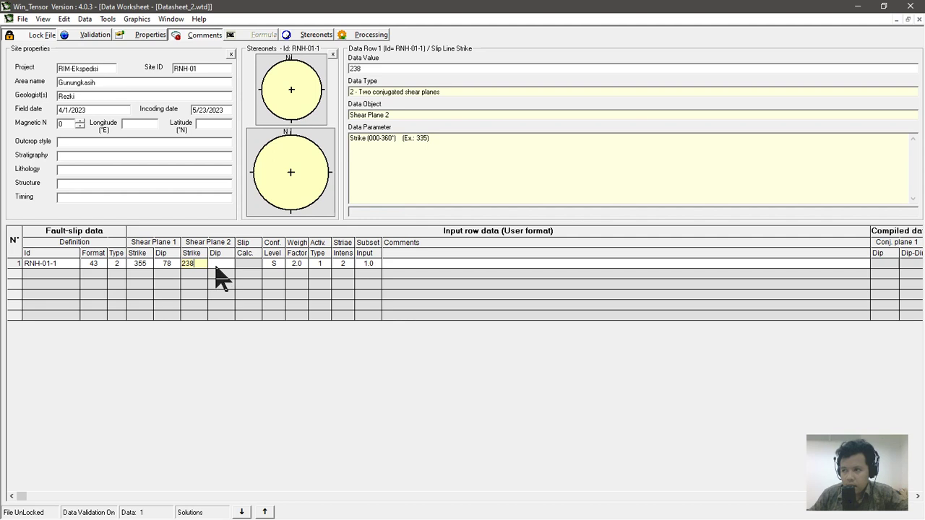
{"action": "left_click", "coordinate": [217, 265]}
{"action": "type", "text": "79"}
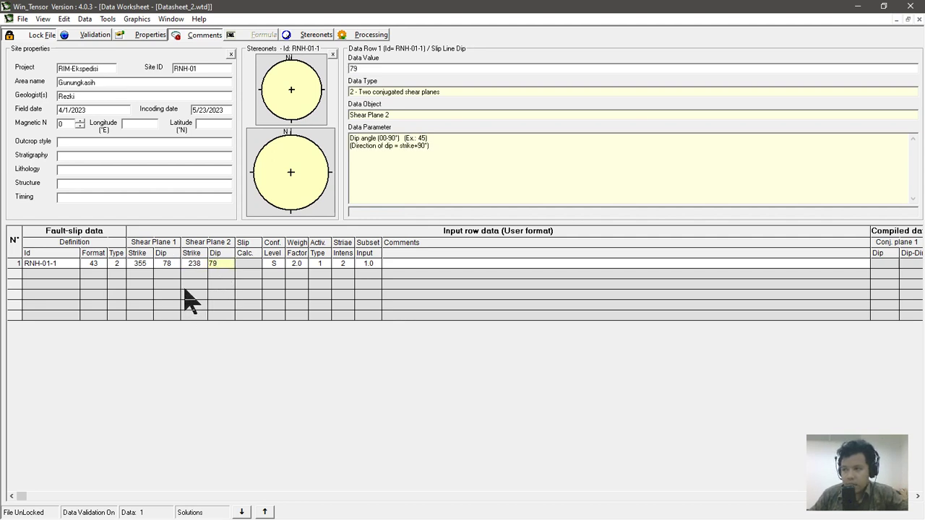
{"action": "key", "text": "Return"}
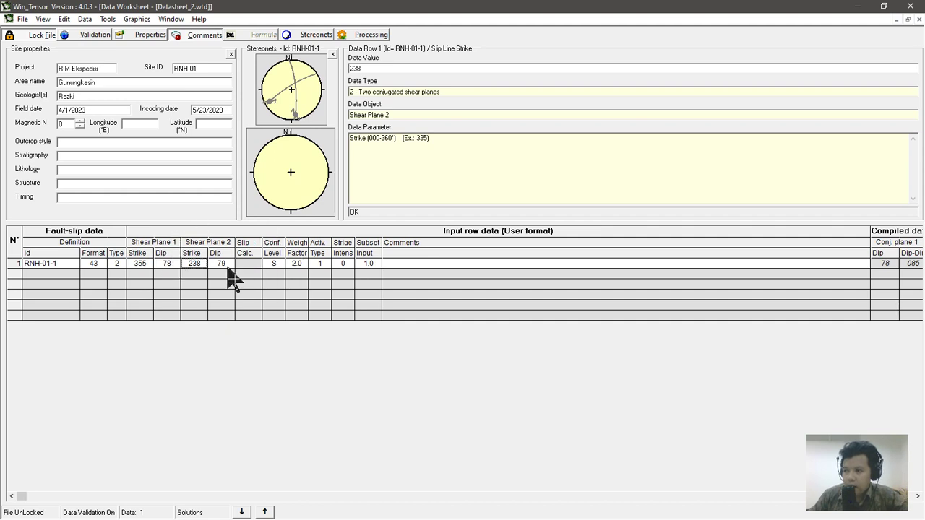
Step: Review the confidence level codes and set the first row's confidence level to P, Probable
{"action": "left_click", "coordinate": [274, 263]}
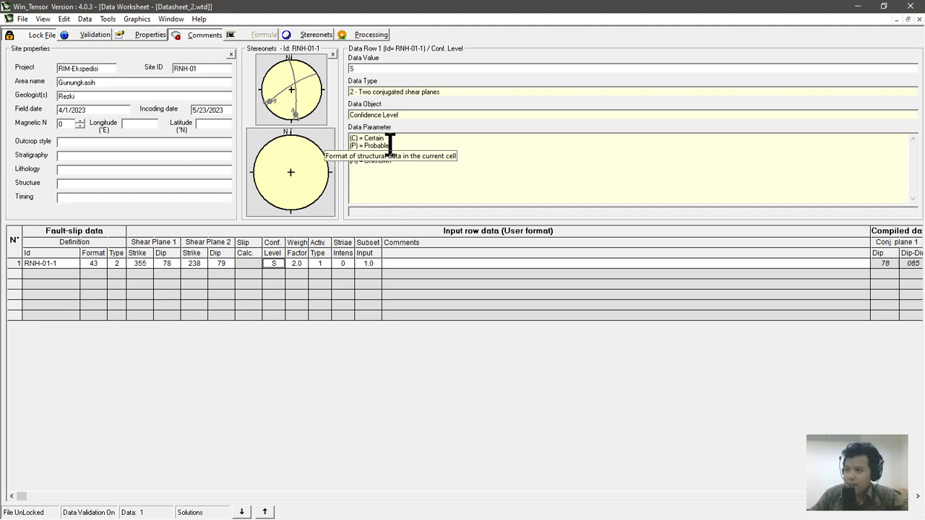
{"action": "left_click", "coordinate": [448, 182]}
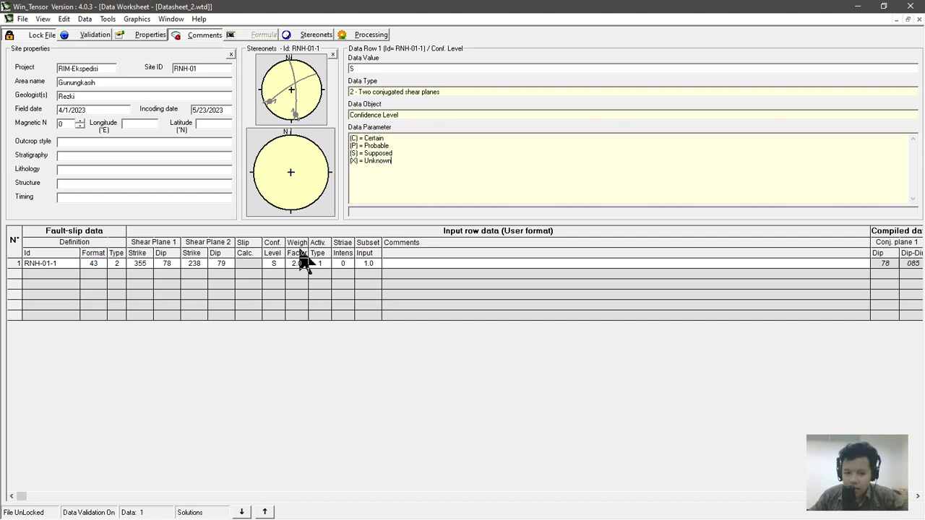
{"action": "left_click", "coordinate": [279, 266]}
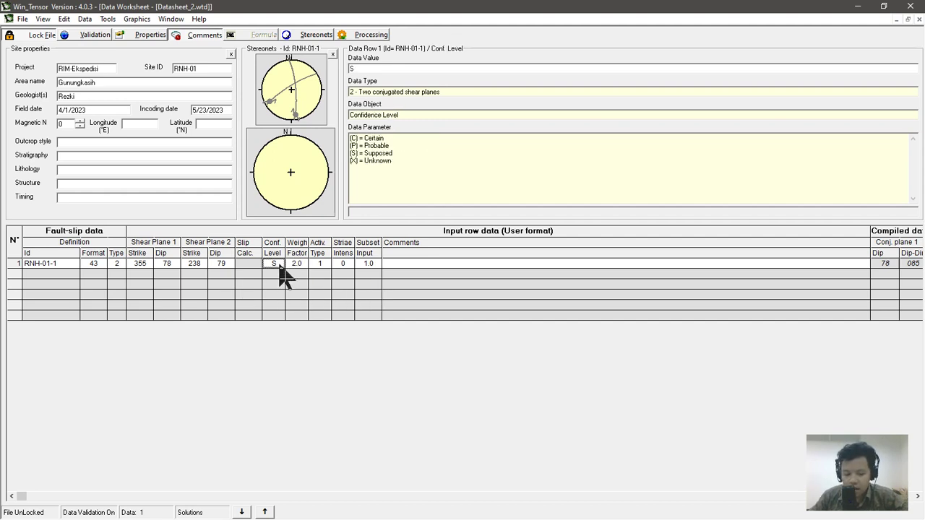
{"action": "type", "text": "p"}
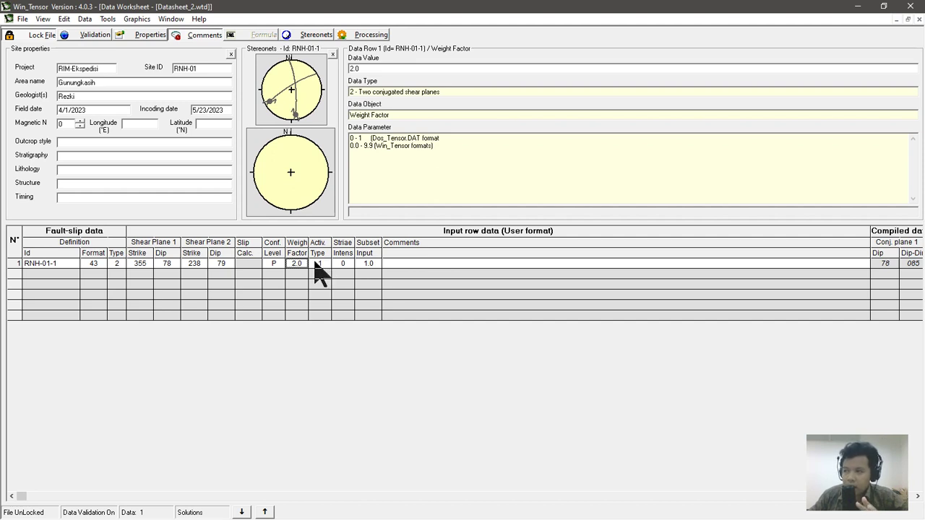
Step: Examine the first row's activation type, striae intensity, subset index and comments fields, plus the slip sense in its compiled data
{"action": "left_click", "coordinate": [318, 264]}
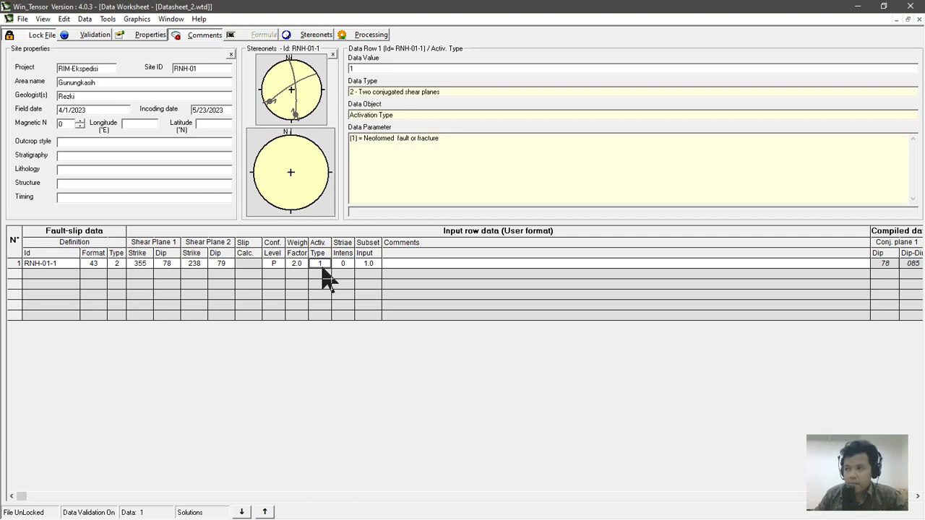
{"action": "left_click", "coordinate": [344, 266]}
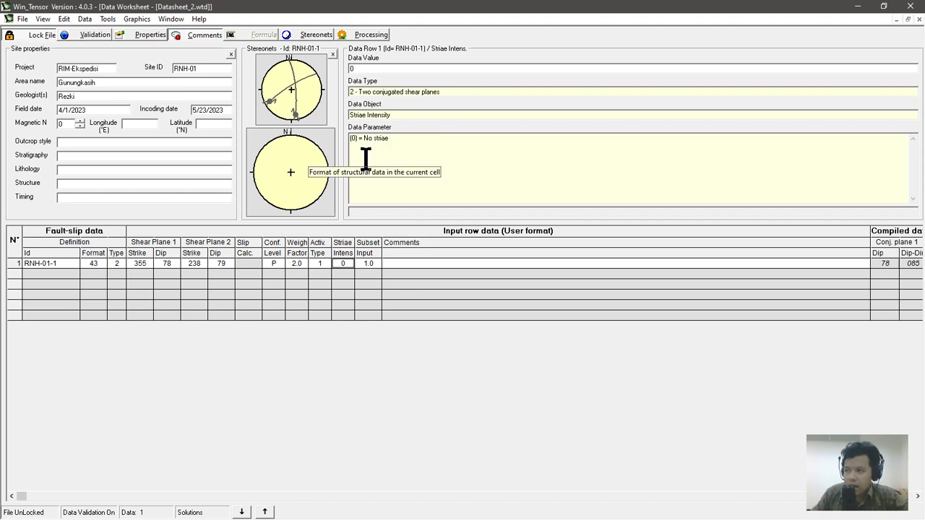
{"action": "left_click", "coordinate": [367, 266]}
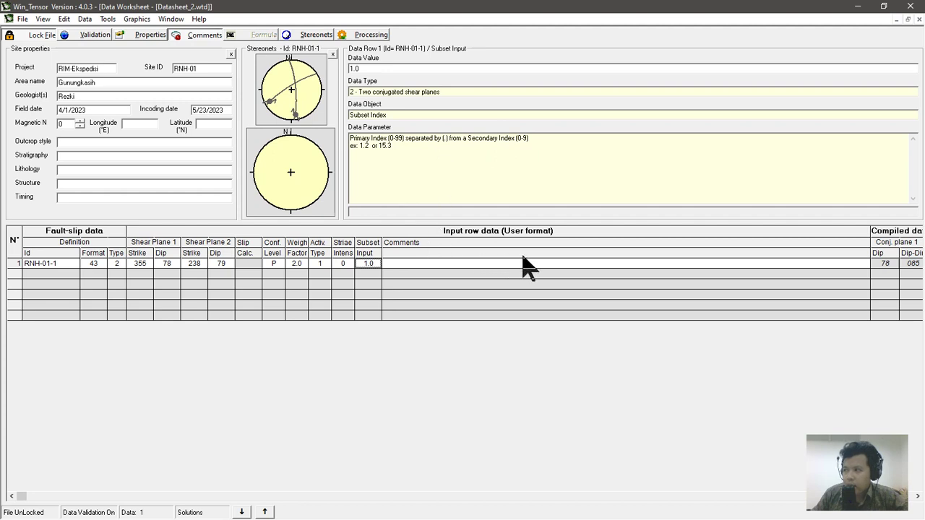
{"action": "key", "text": "Tab"}
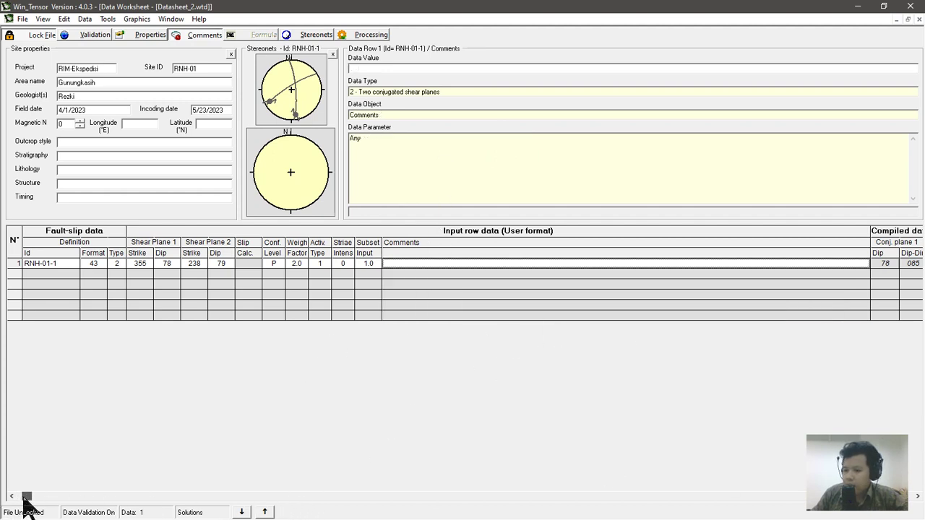
{"action": "left_click", "coordinate": [300, 494]}
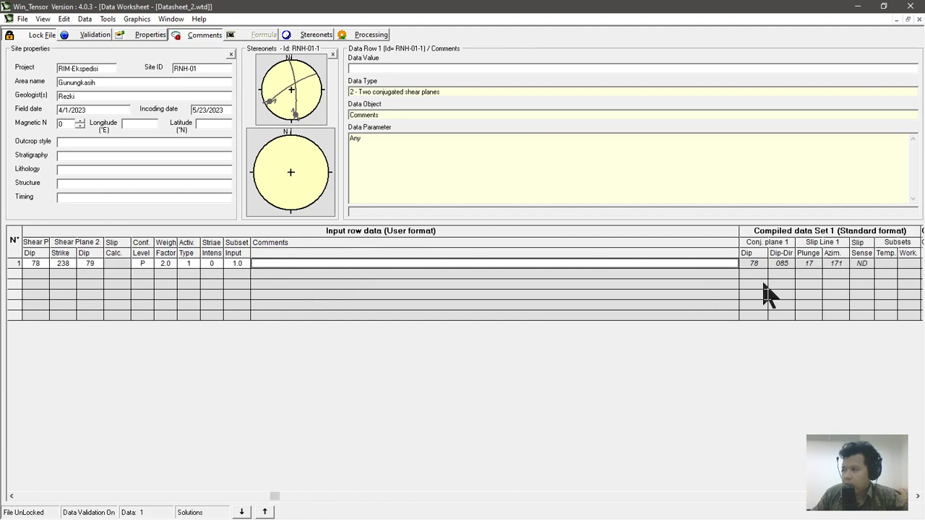
{"action": "left_click", "coordinate": [863, 264]}
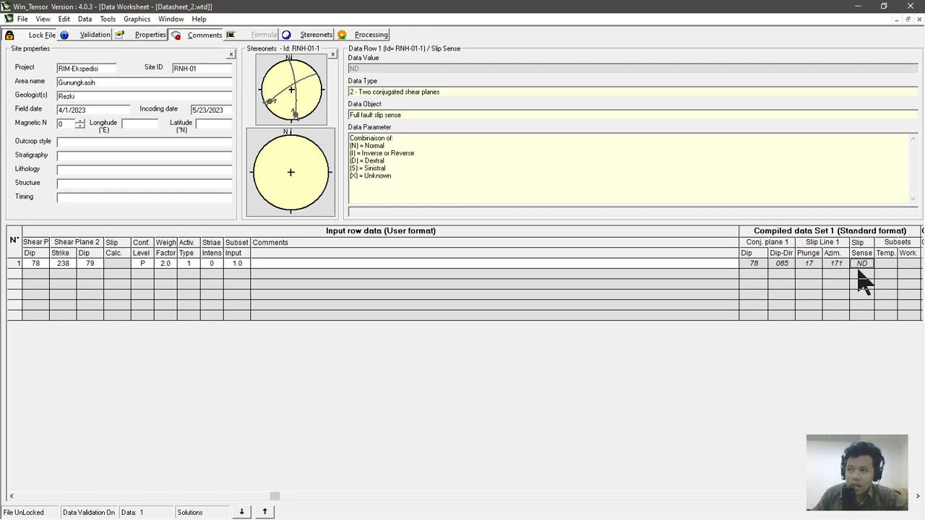
{"action": "left_click", "coordinate": [11, 496]}
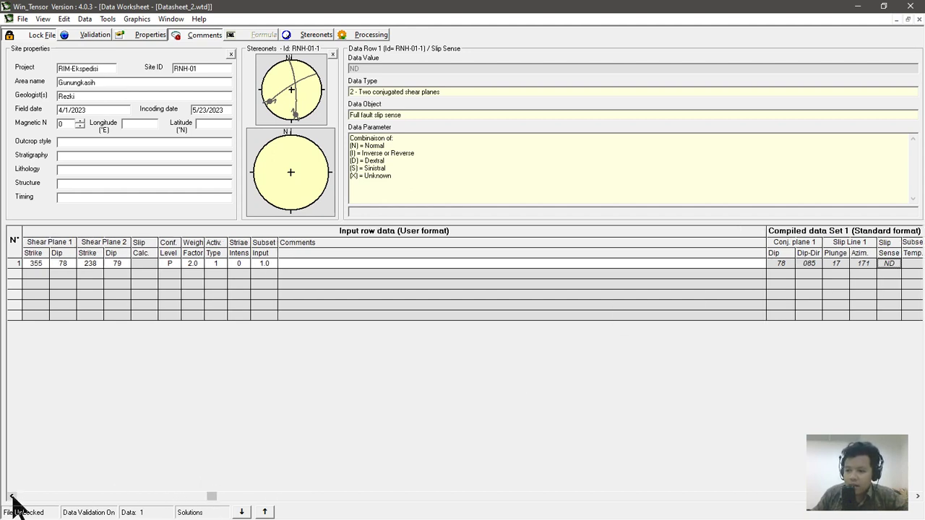
{"action": "left_click", "coordinate": [12, 496]}
{"action": "left_click", "coordinate": [11, 496]}
{"action": "left_click", "coordinate": [11, 497]}
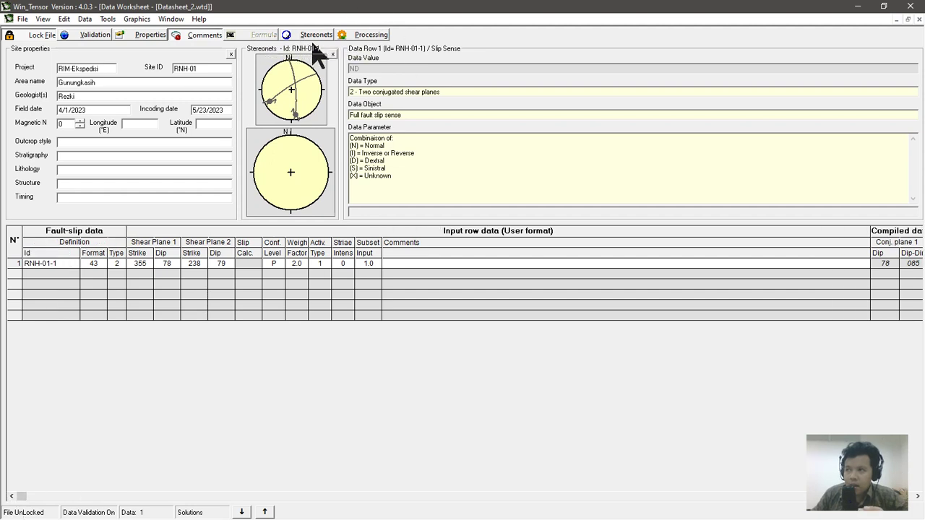
Step: Transfer the data worksheet to the processing worksheet without saving the file, and examine the P B T stress tensor results
{"action": "left_click", "coordinate": [368, 36]}
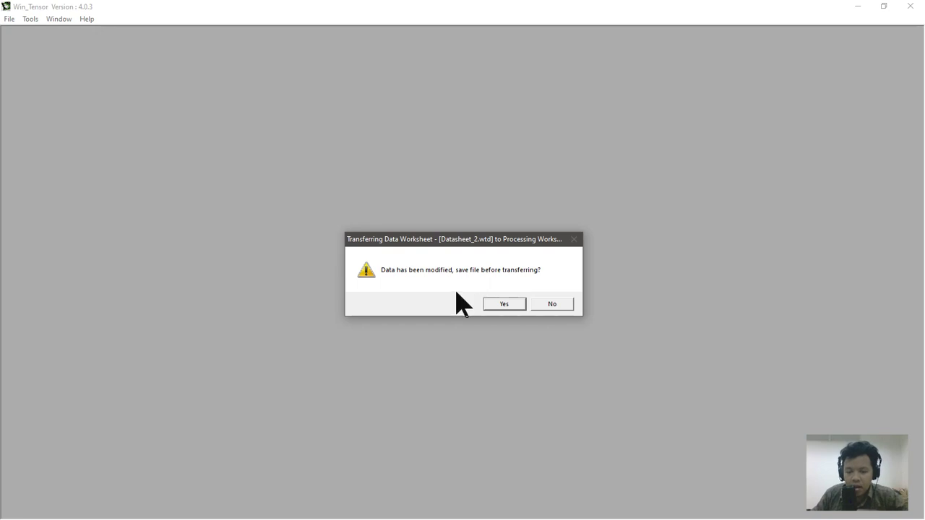
{"action": "left_click", "coordinate": [555, 303]}
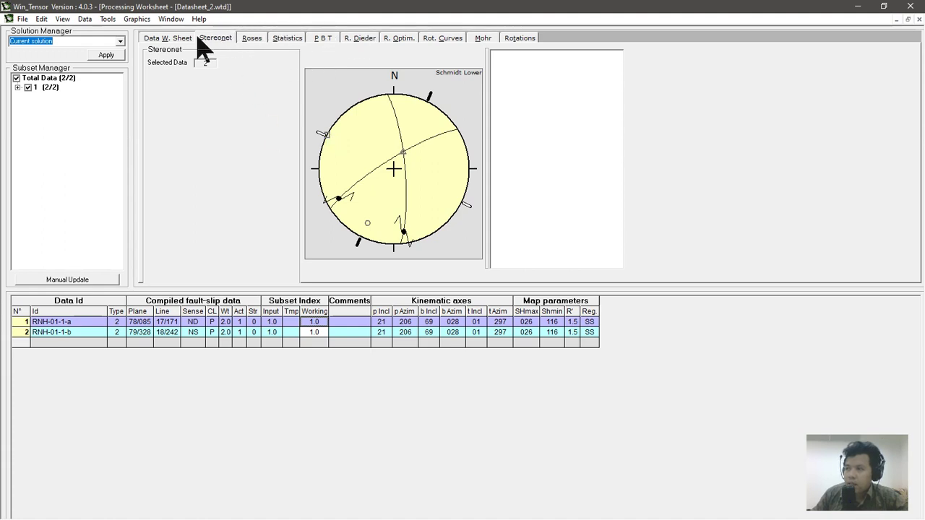
{"action": "left_click", "coordinate": [323, 40]}
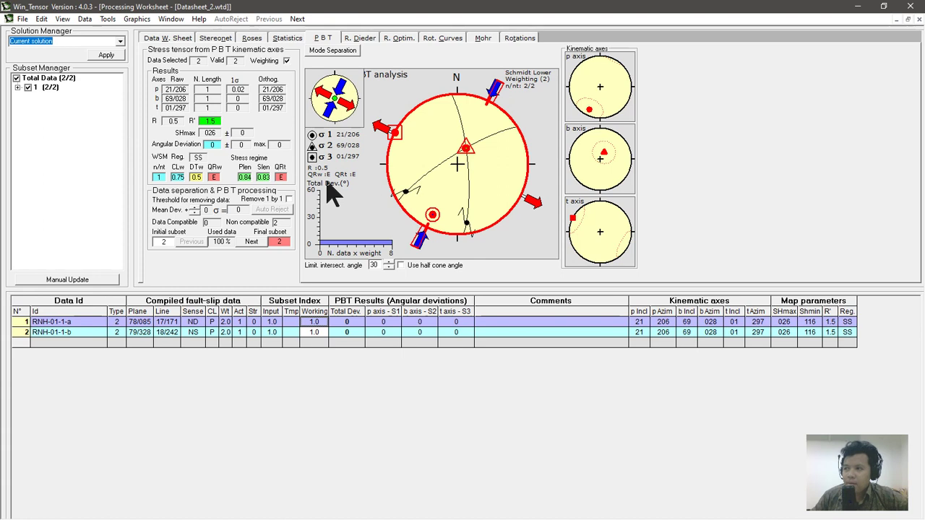
{"action": "left_click", "coordinate": [346, 110]}
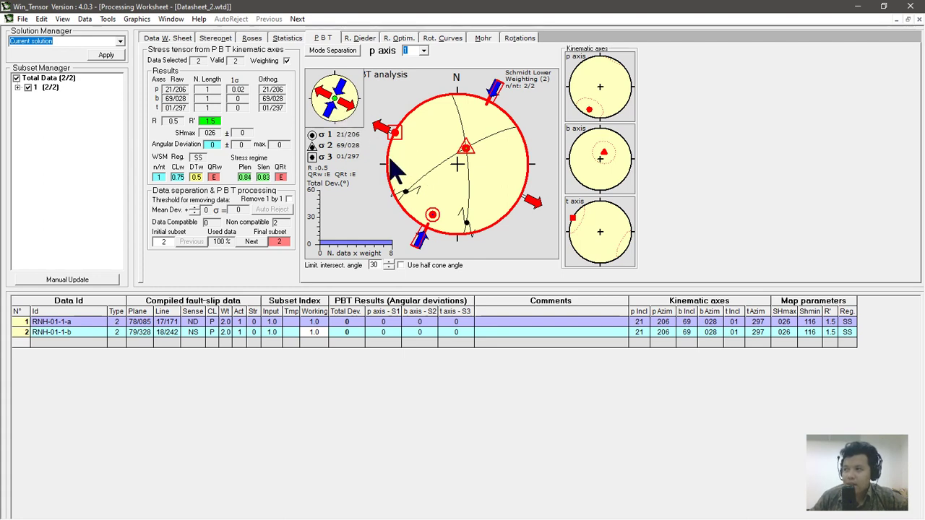
Step: Display the Right Dihedron stress analysis and open the graphics commands for its plot
{"action": "left_click", "coordinate": [361, 39]}
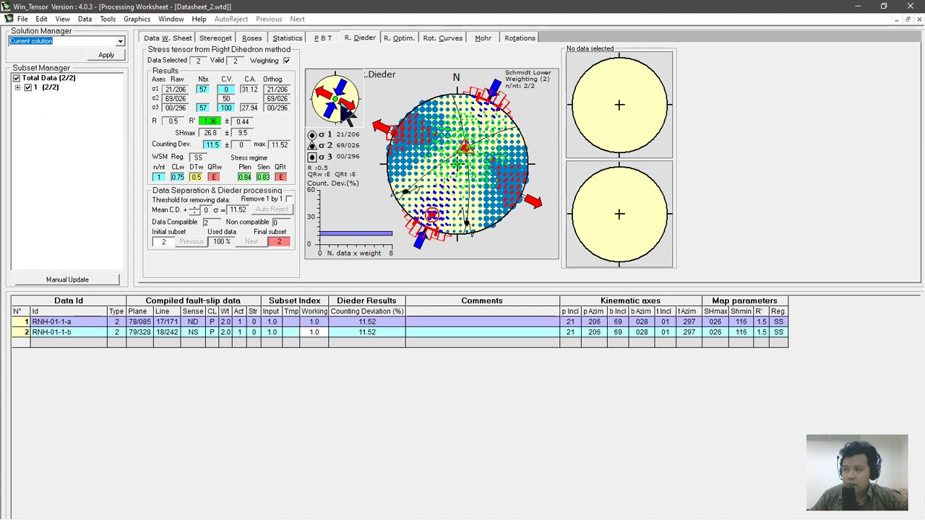
{"action": "left_click", "coordinate": [136, 19]}
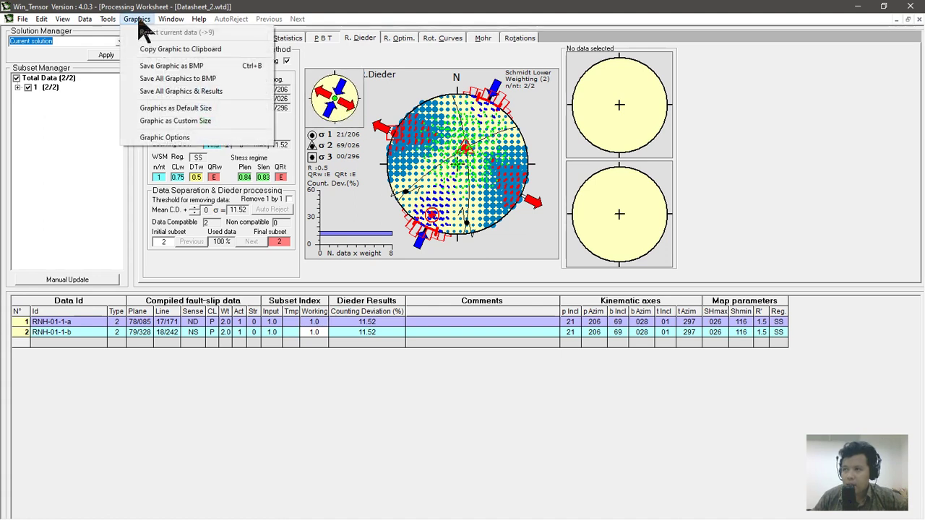